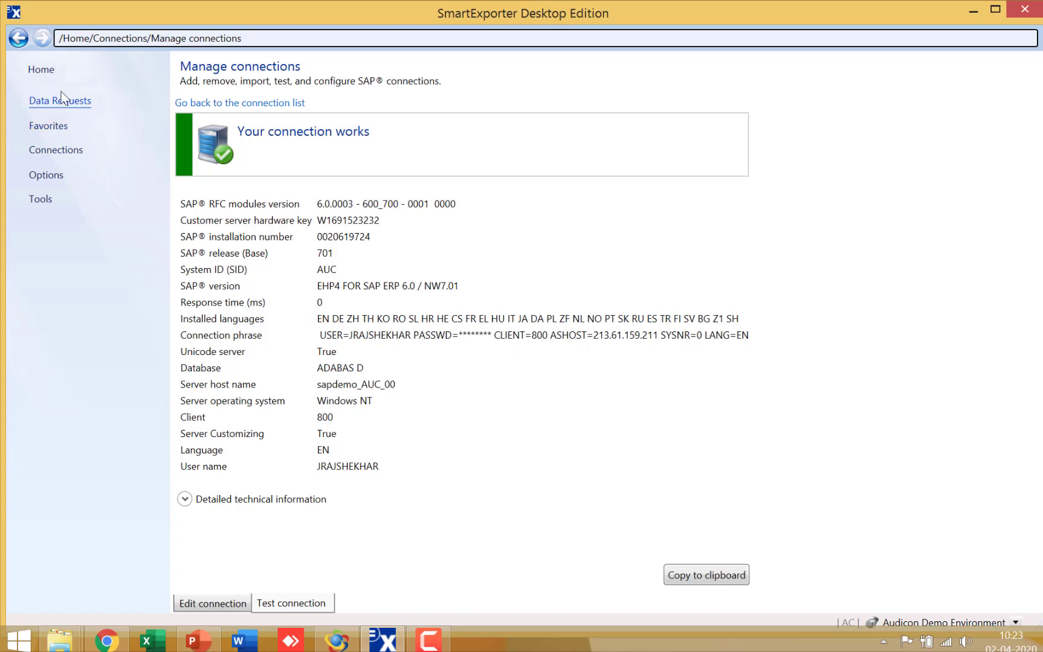
Create a new Data Request, search the tables for "vendor master" and include the LFA1 and LFBK tables.
left_click(40, 70)
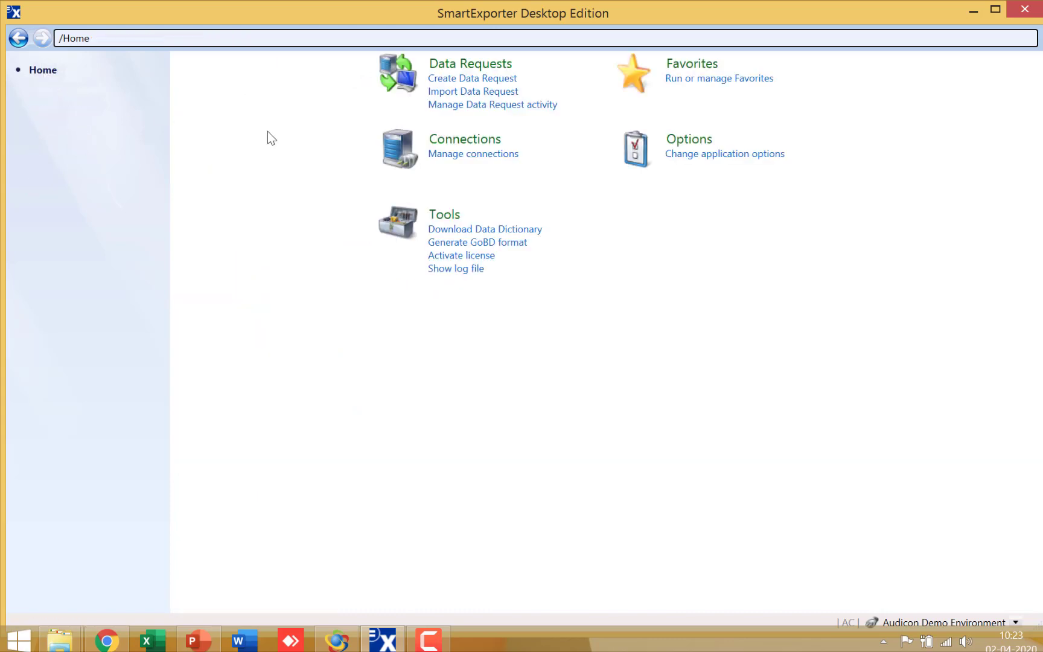
left_click(459, 78)
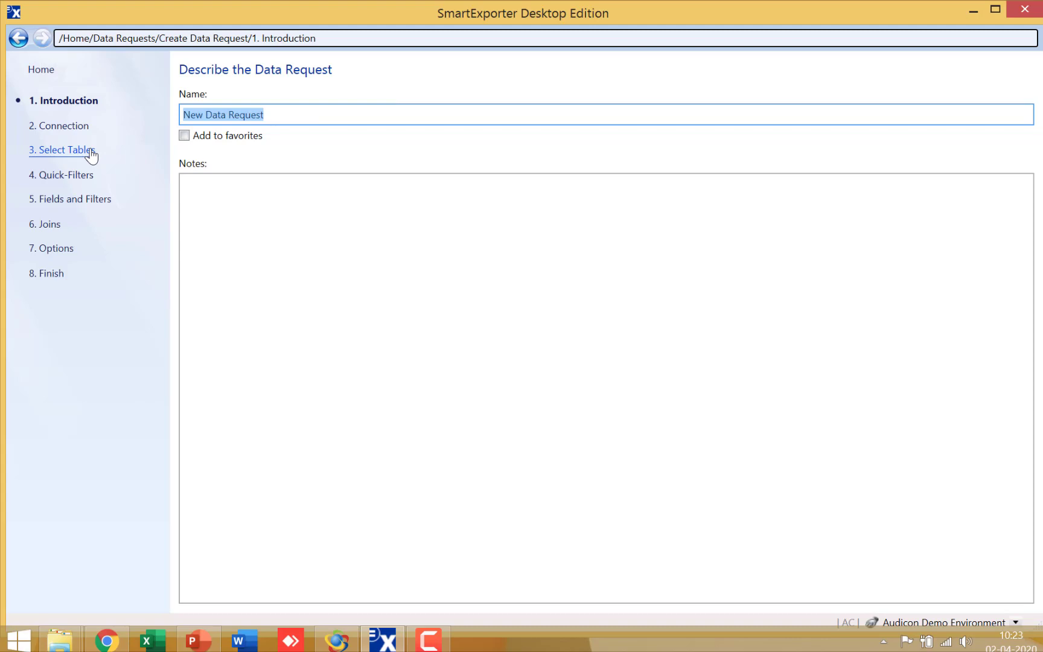
left_click(90, 156)
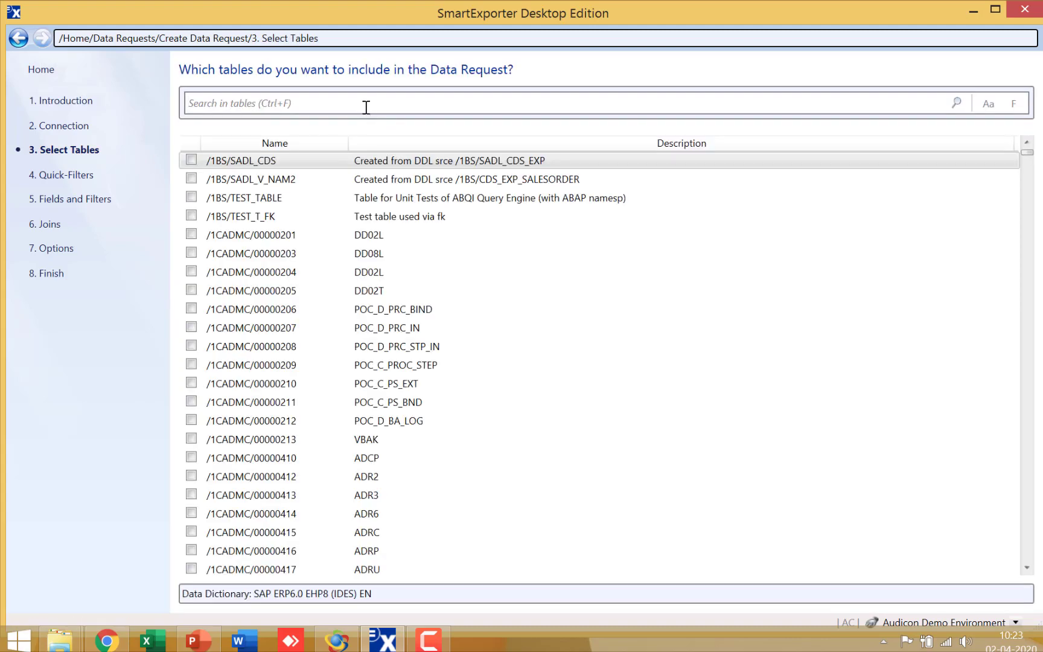
type("vendor maste")
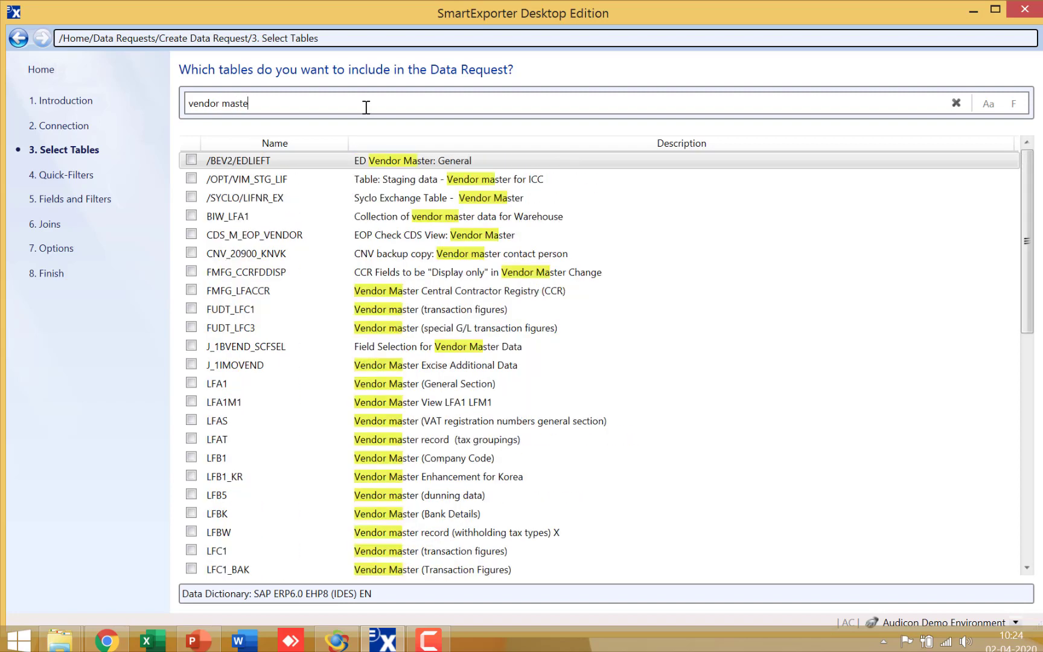
type("r")
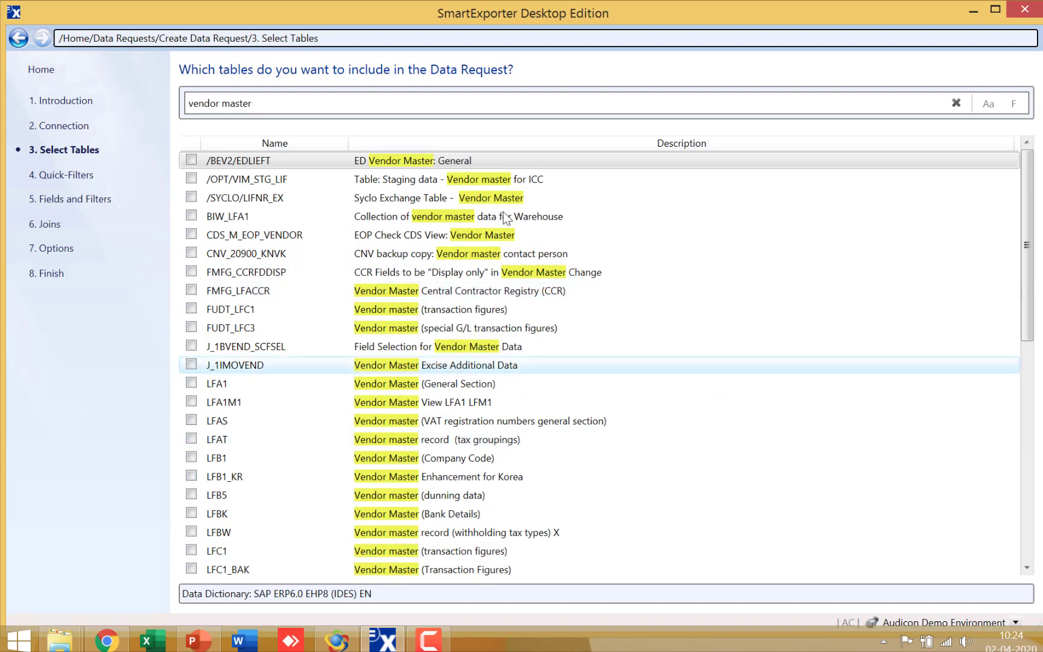
left_click(188, 382)
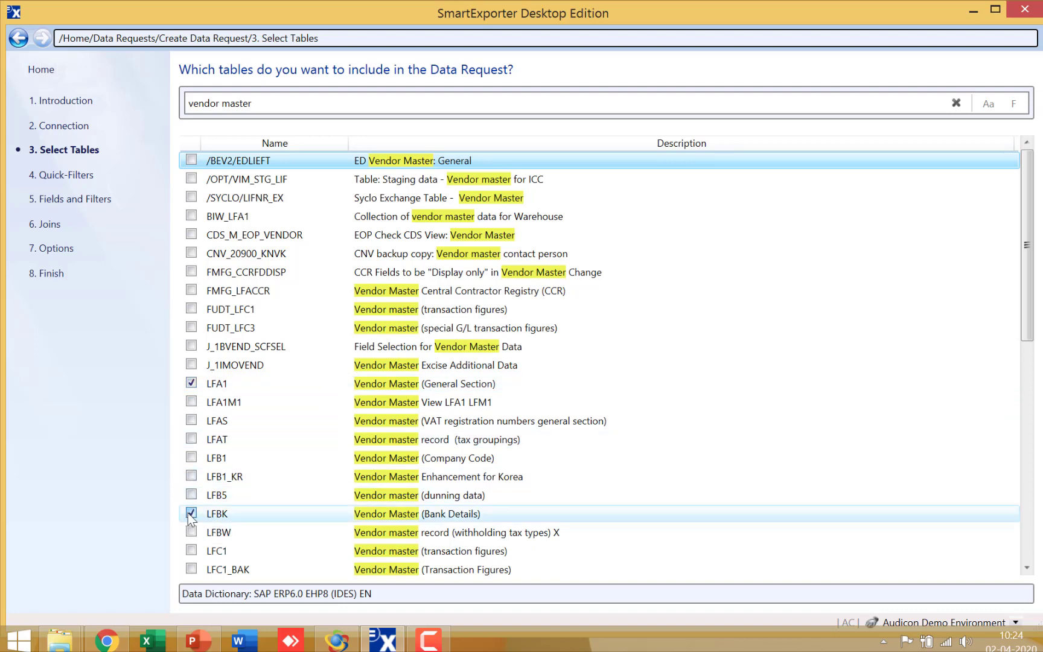
Include the fields LIFNR and NAME1 for table LFA1, and LIFNR and BANKN for table LFBK.
left_click(85, 202)
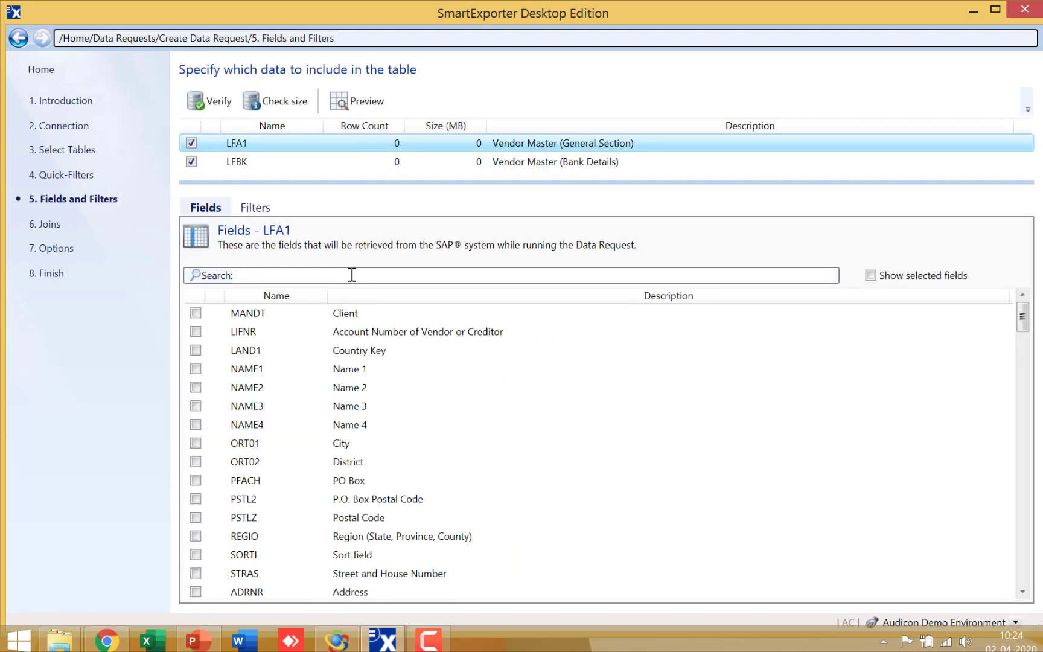
left_click(195, 331)
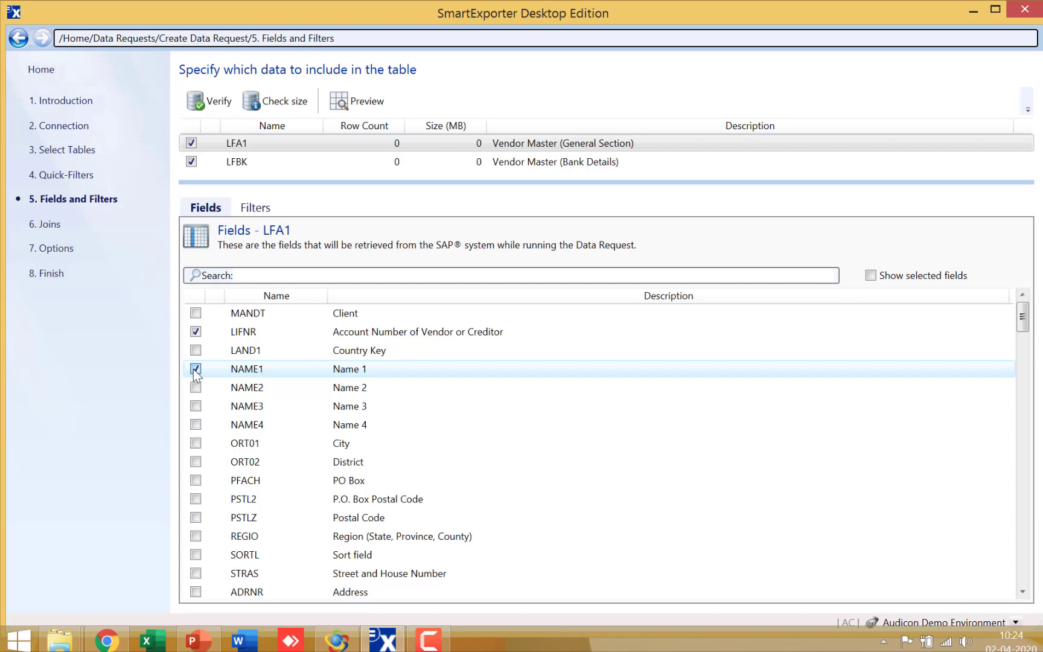
left_click(235, 163)
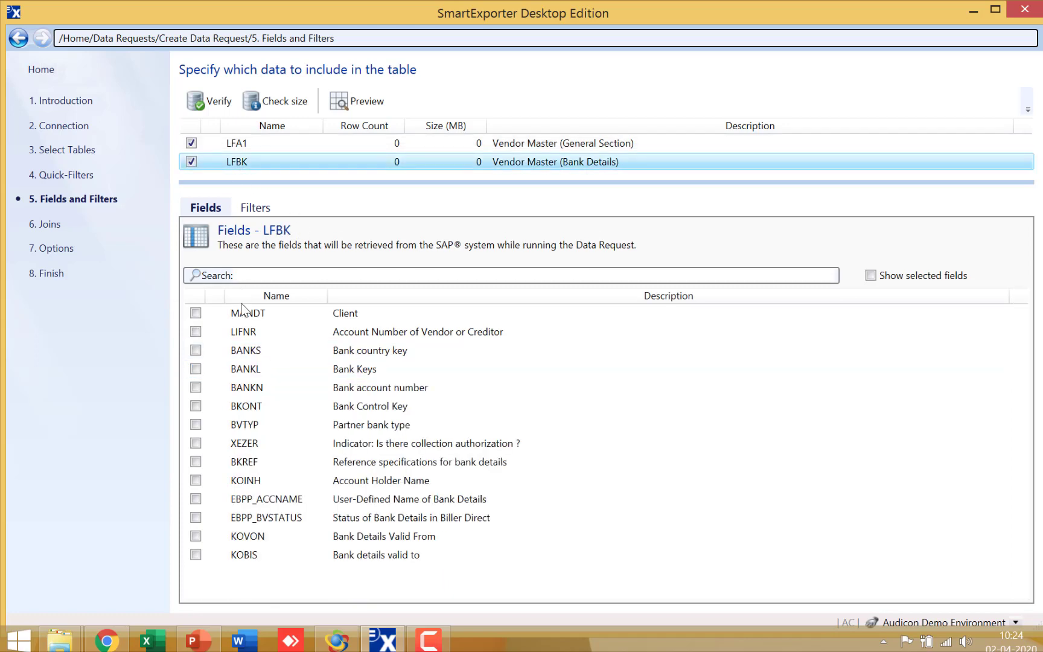
left_click(196, 332)
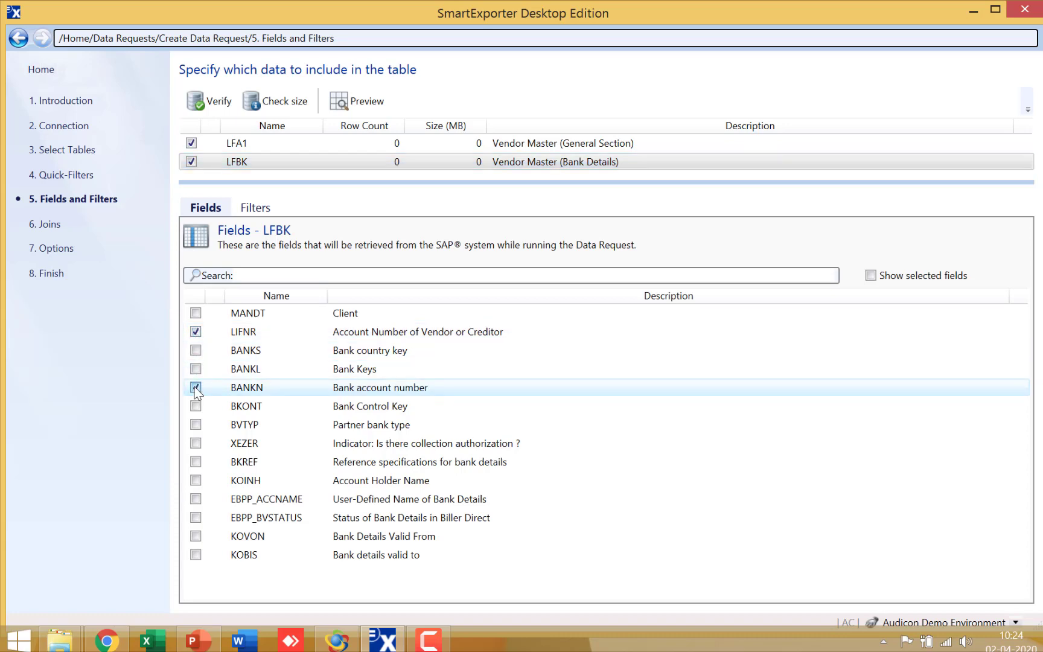
Set the Data Request's output file type to AIS - SAP AIS Format and run the request.
left_click(60, 253)
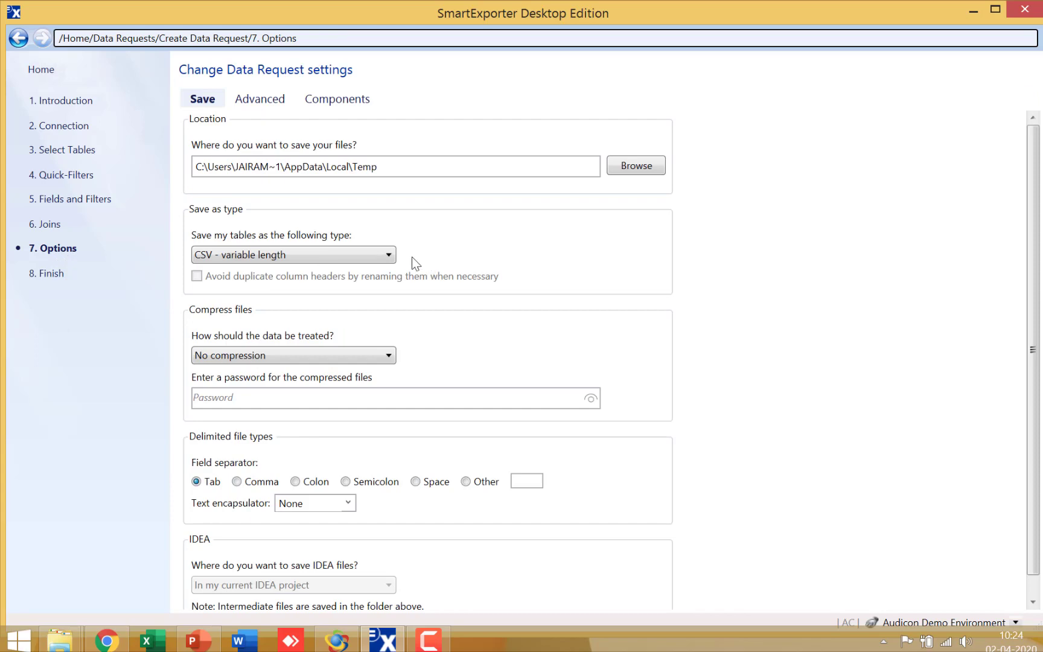
left_click(387, 255)
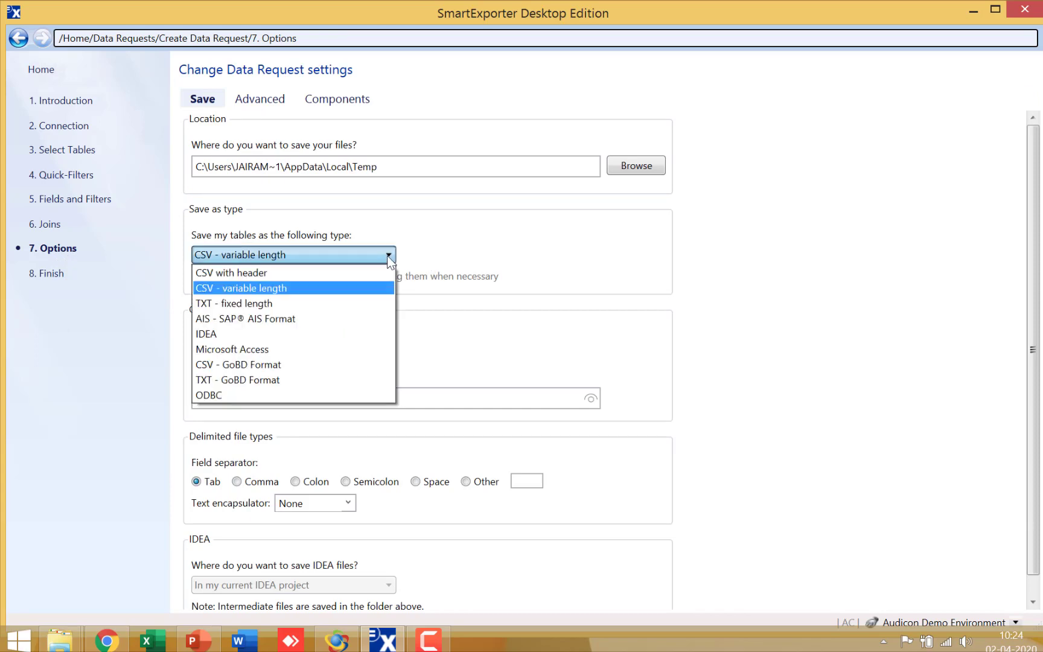
left_click(338, 318)
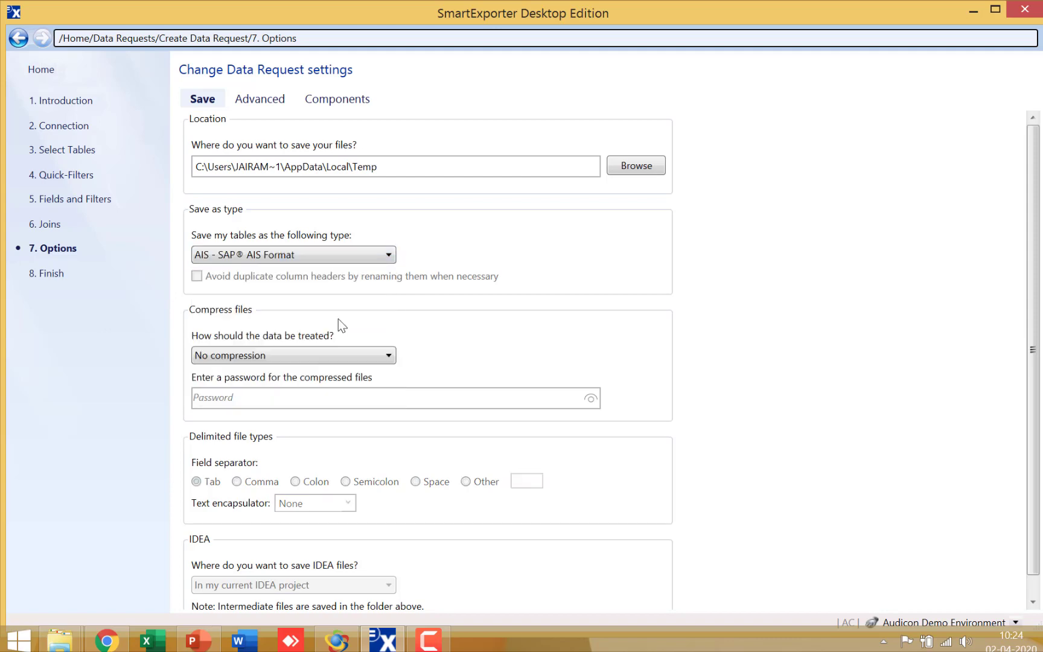
left_click(58, 274)
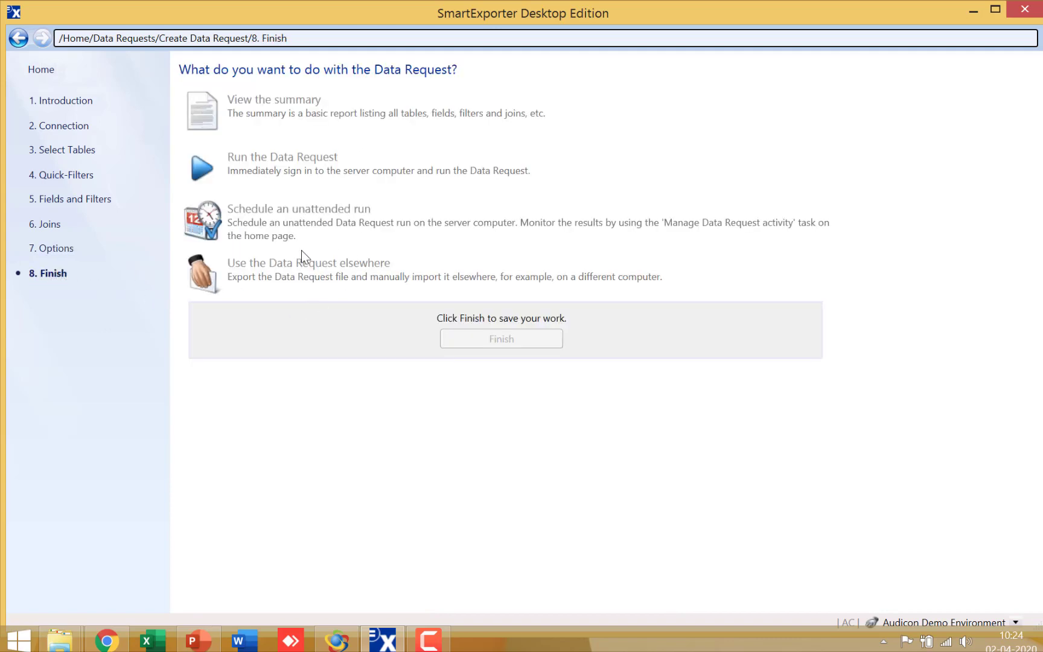
left_click(60, 255)
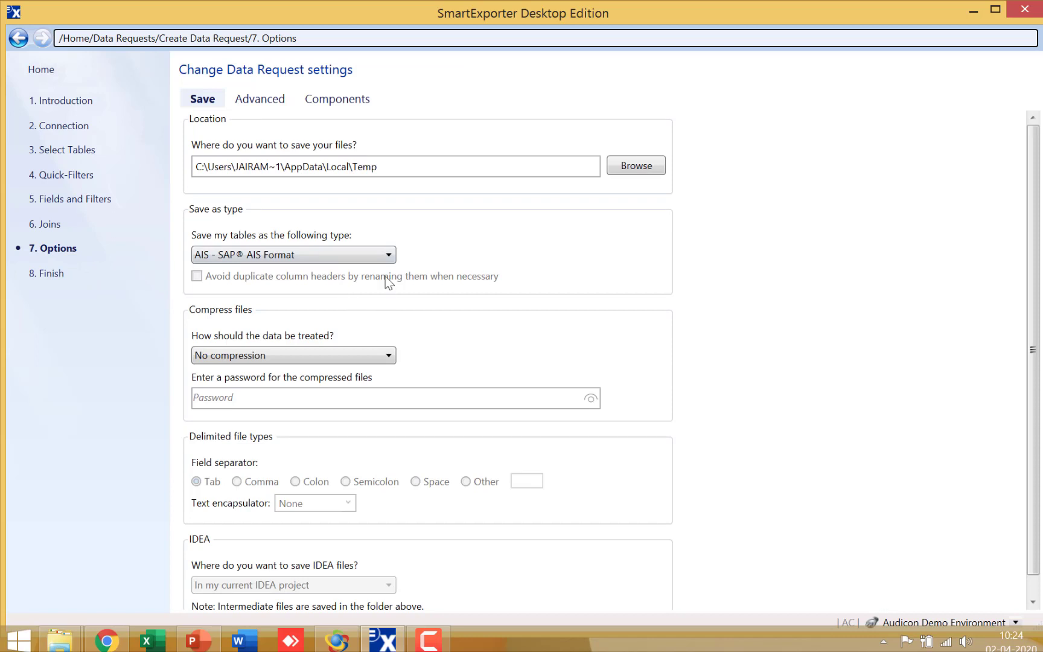
left_click(387, 254)
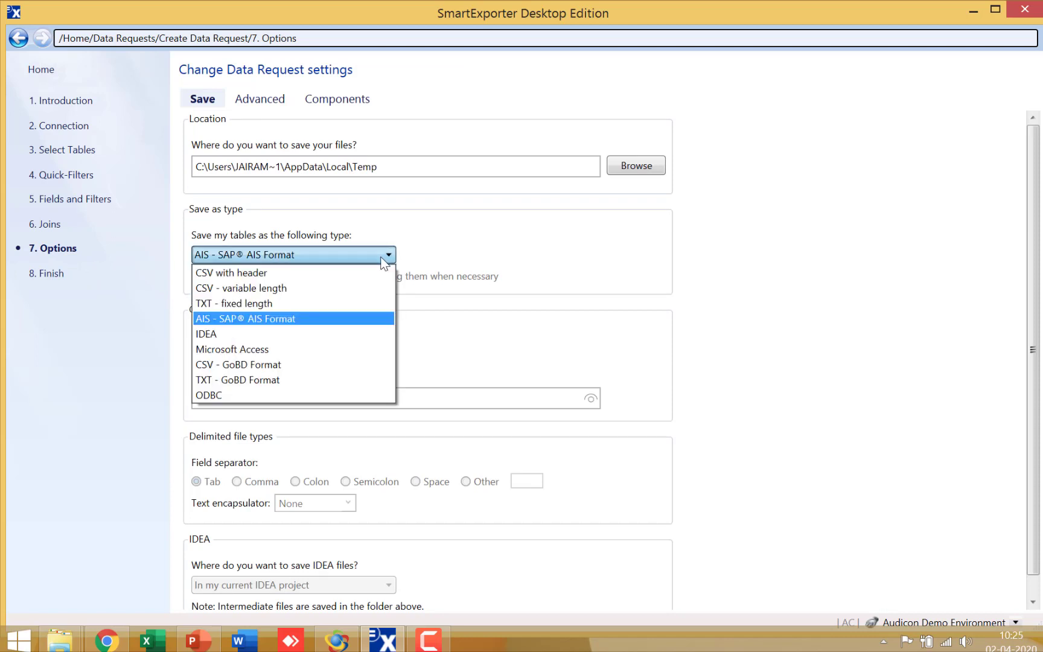
left_click(342, 321)
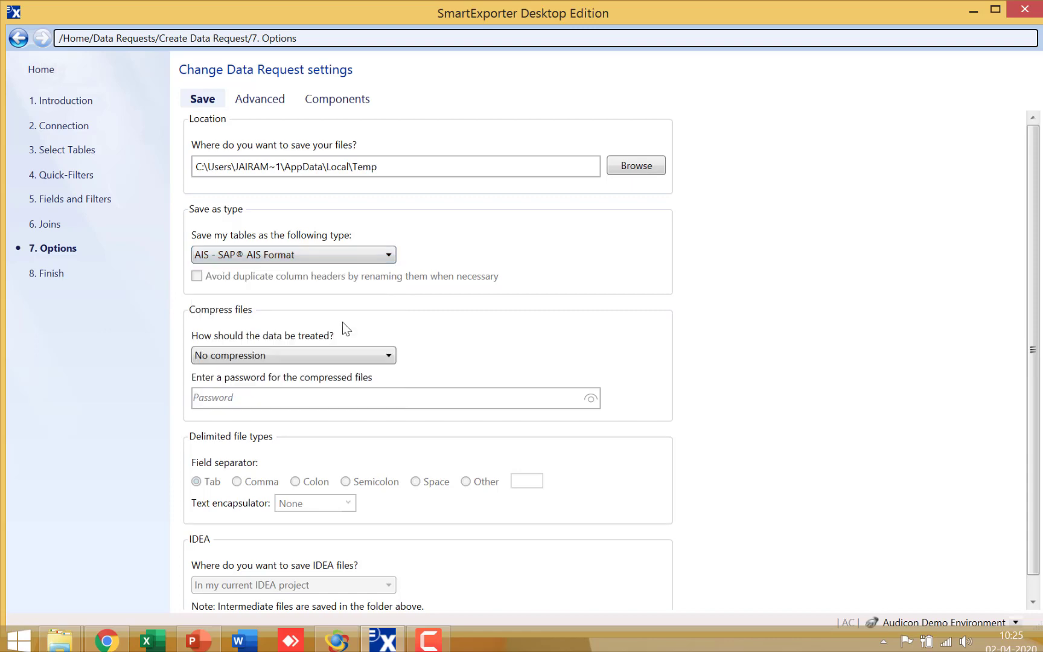
left_click(51, 274)
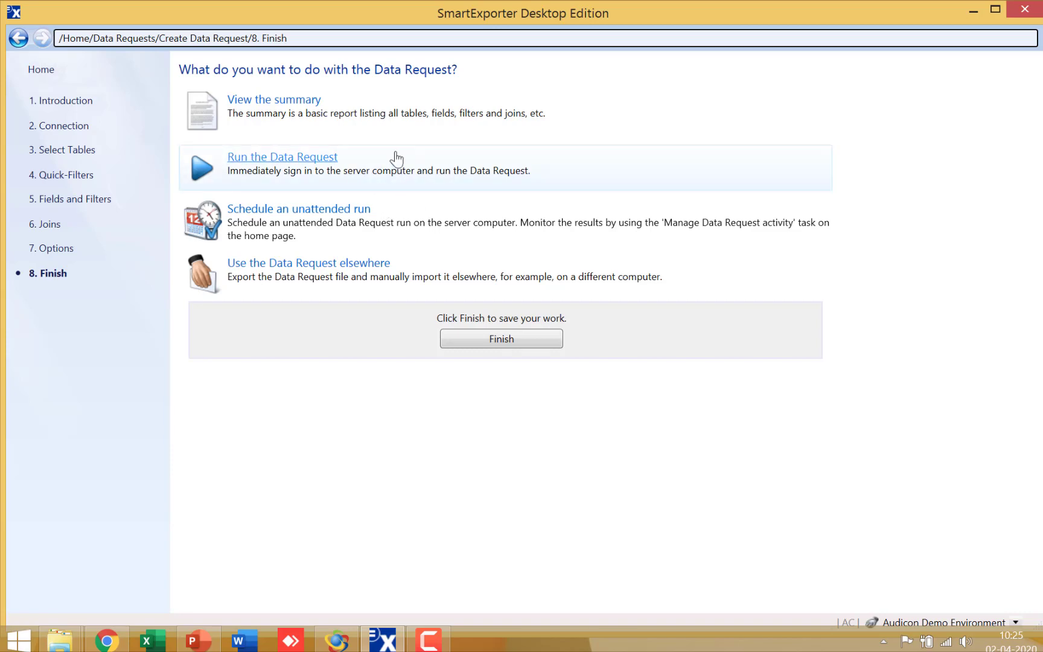
left_click(330, 158)
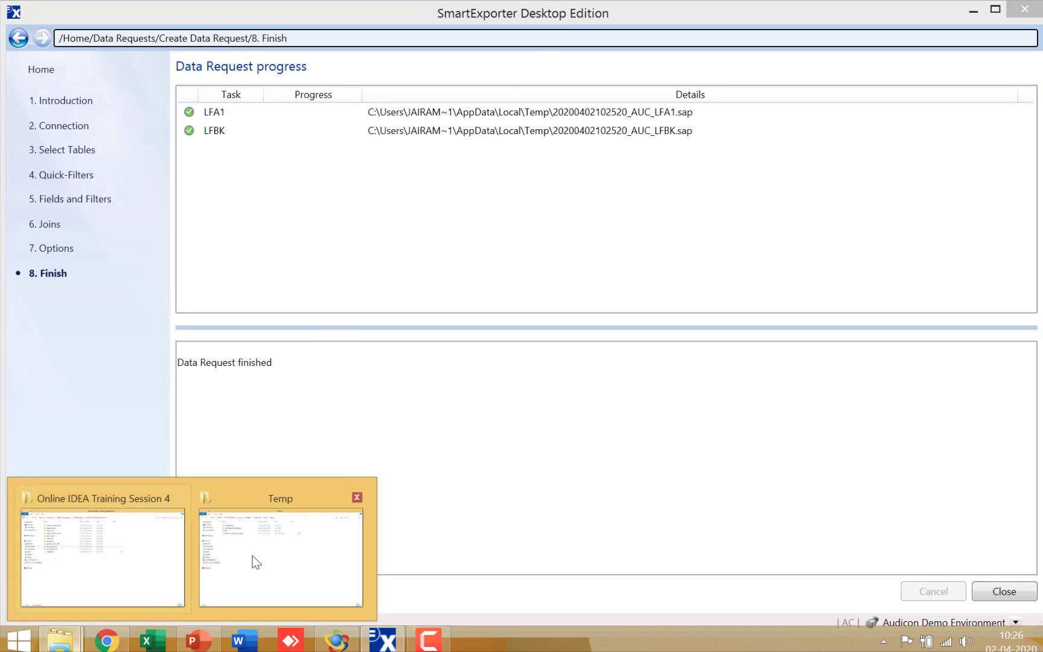
left_click(253, 555)
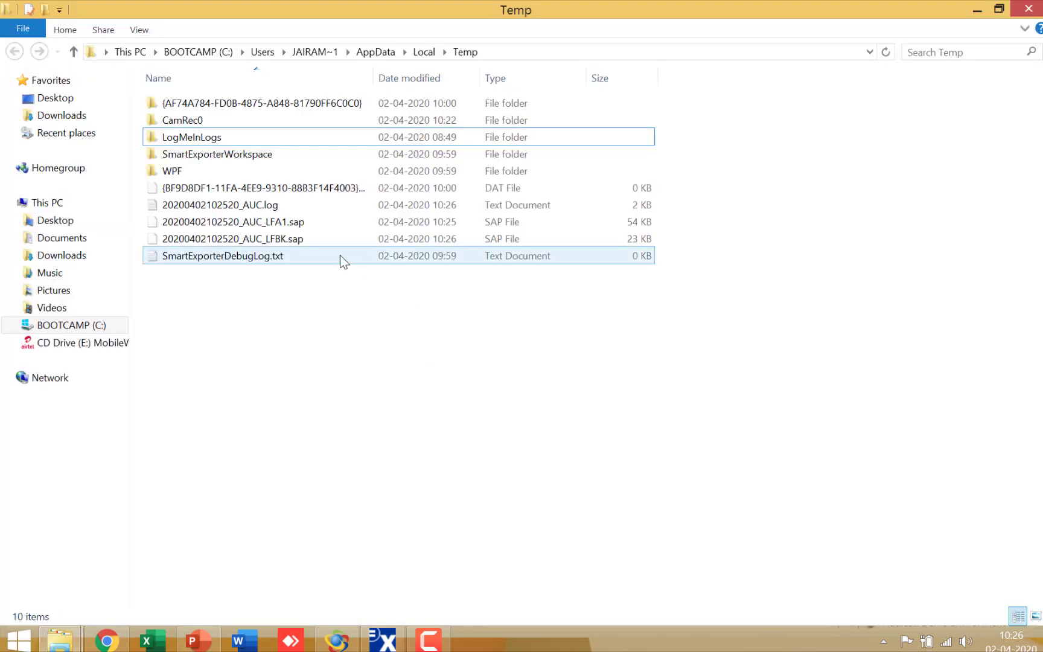
left_click(269, 222)
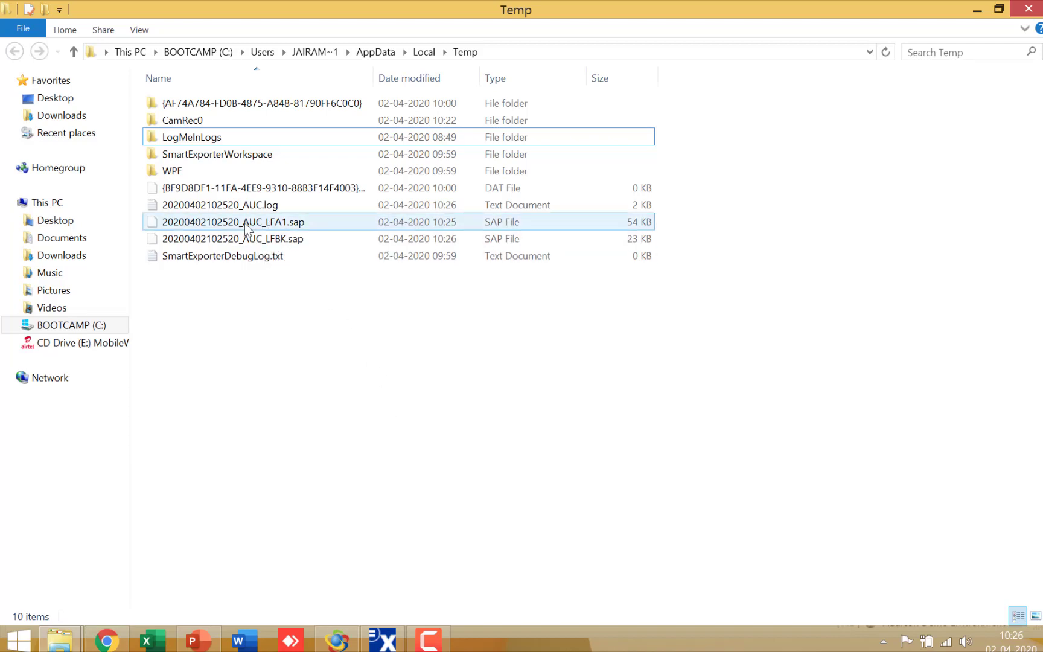
left_click_drag(332, 283, 453, 368)
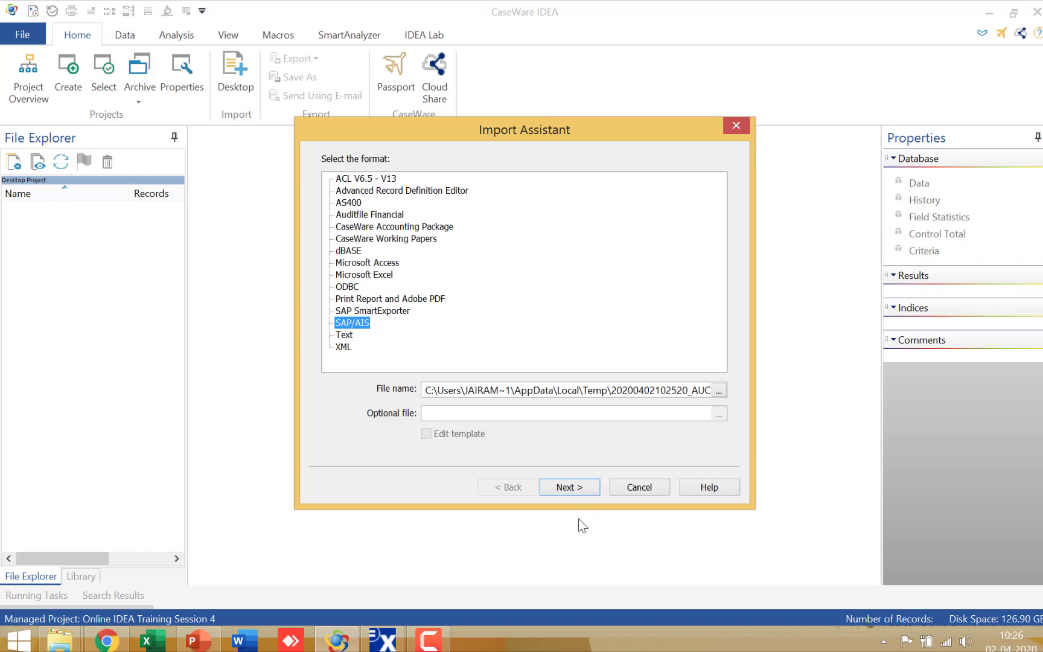
Complete the SAP/AIS import of the LFA1 file with the database name VM GEN.
left_click(571, 487)
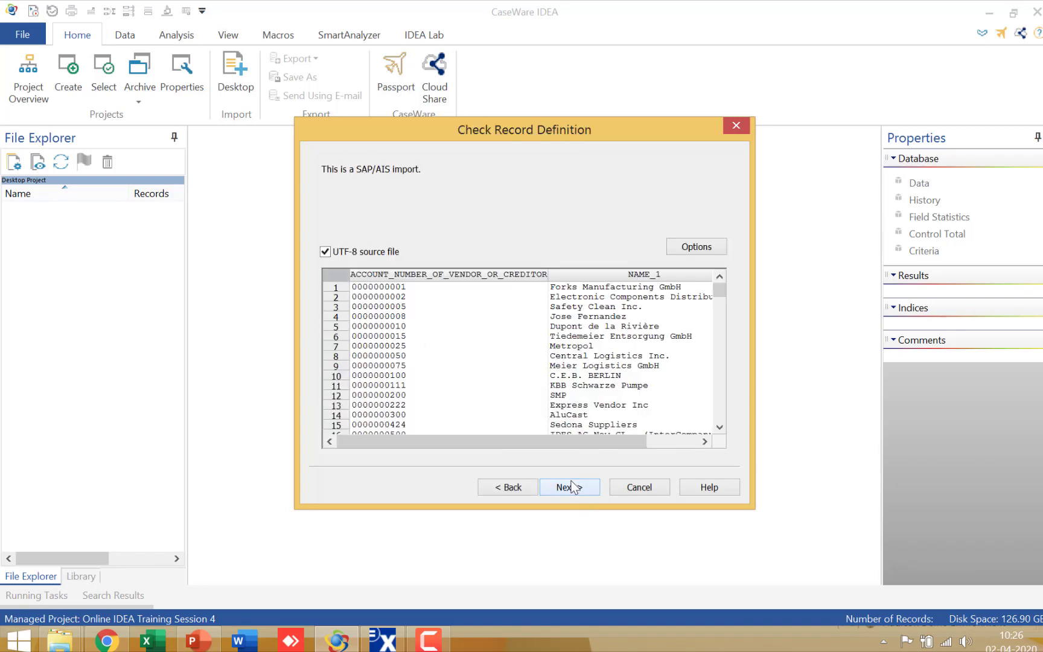
left_click(575, 488)
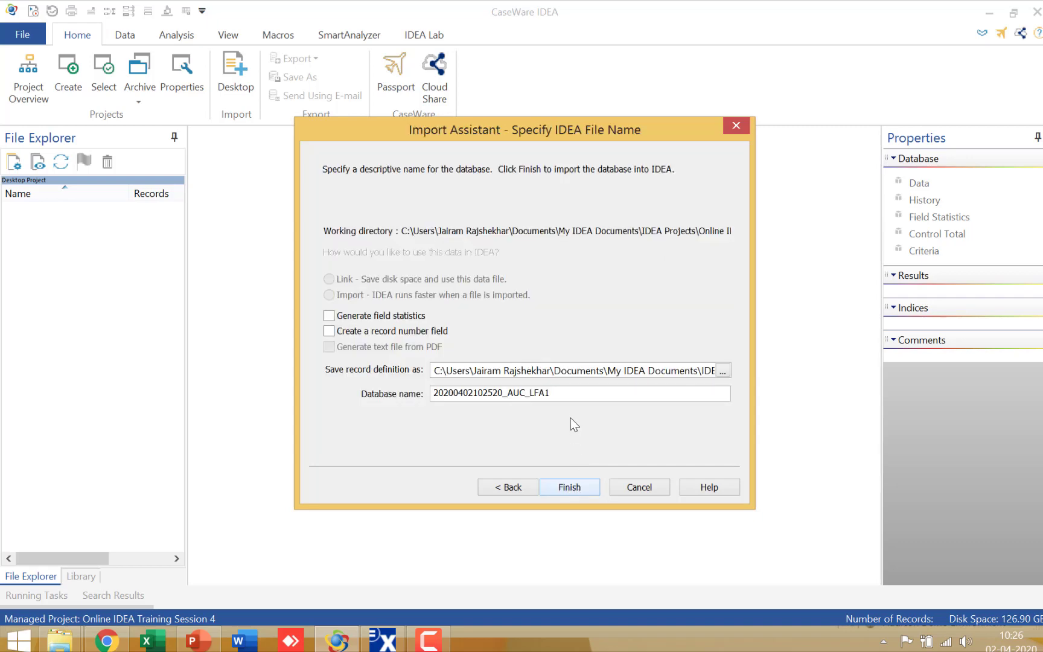
left_click_drag(573, 394, 372, 393)
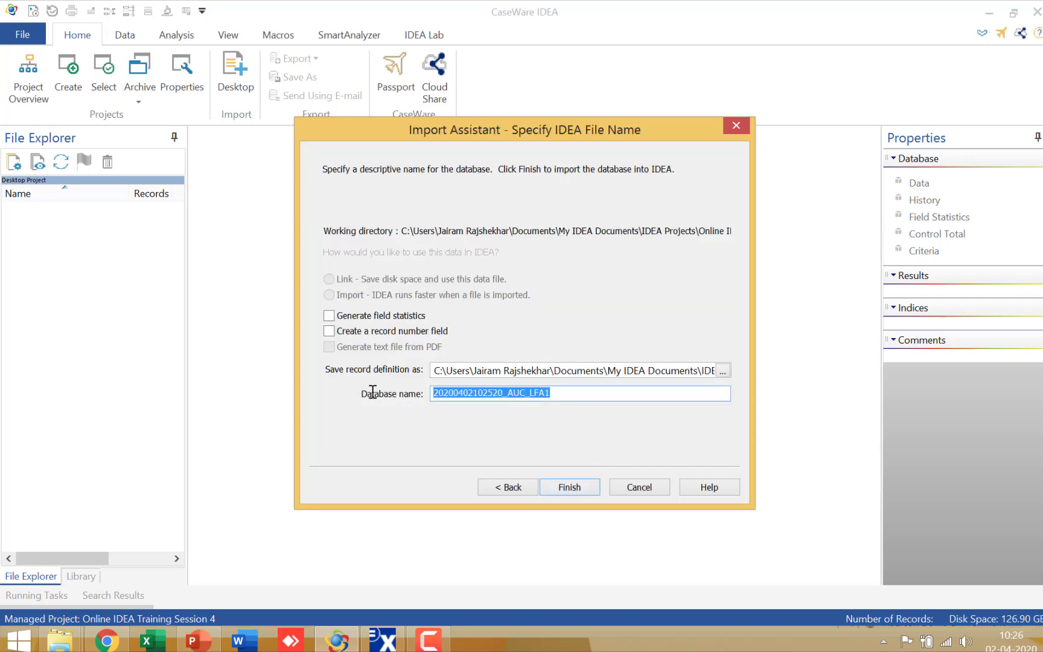
type("VM")
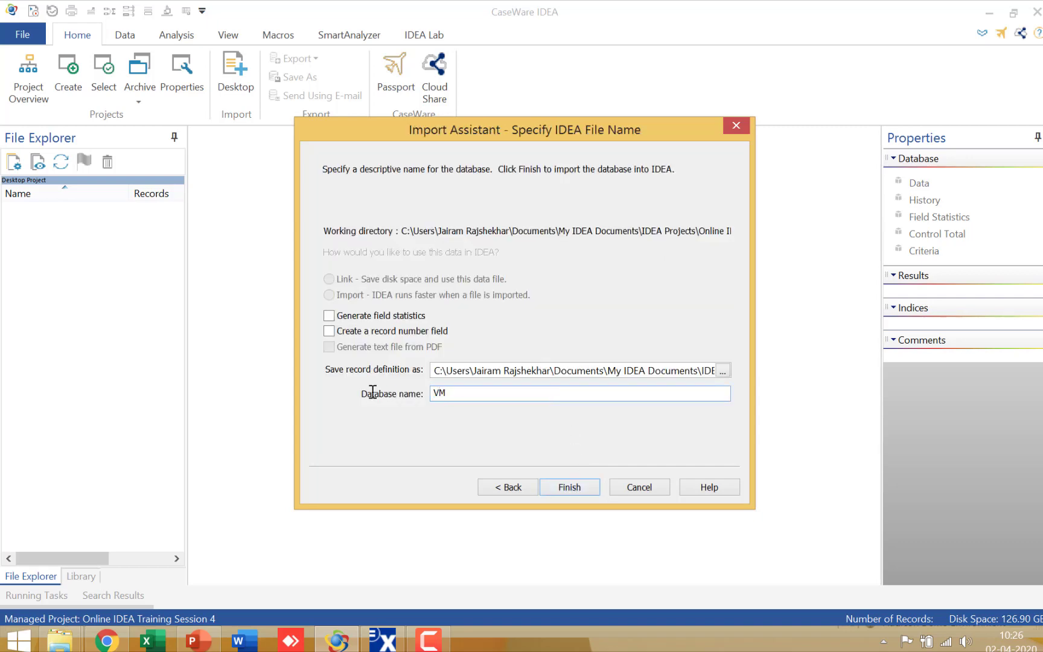
type(" GEN")
key("Return")
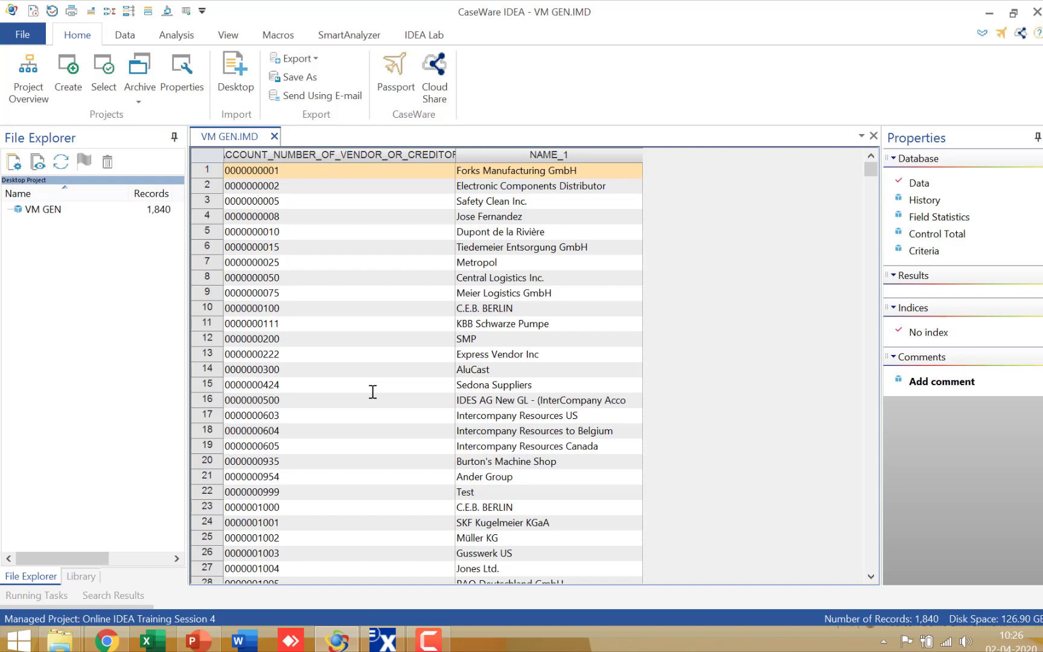
left_click(60, 640)
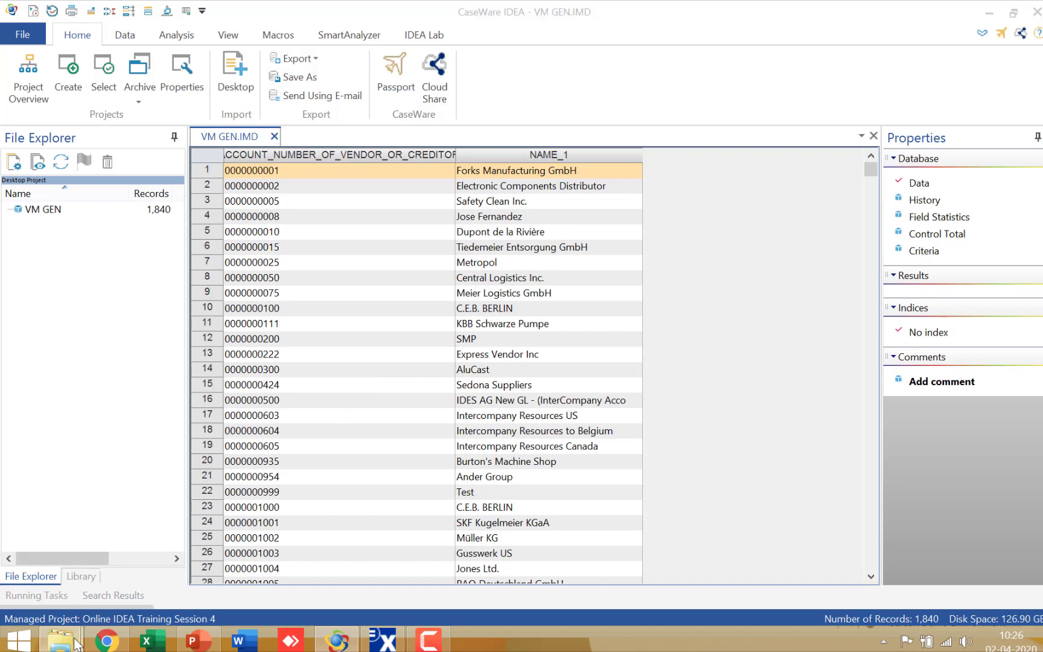
left_click(257, 570)
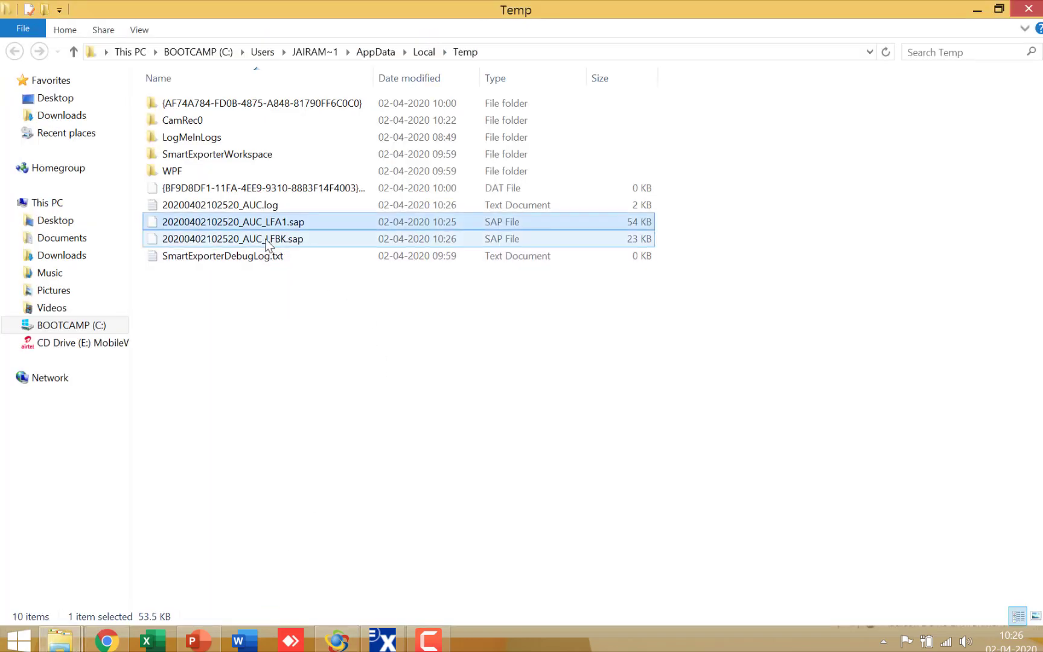
left_click_drag(265, 239, 347, 642)
left_click_drag(468, 367, 469, 366)
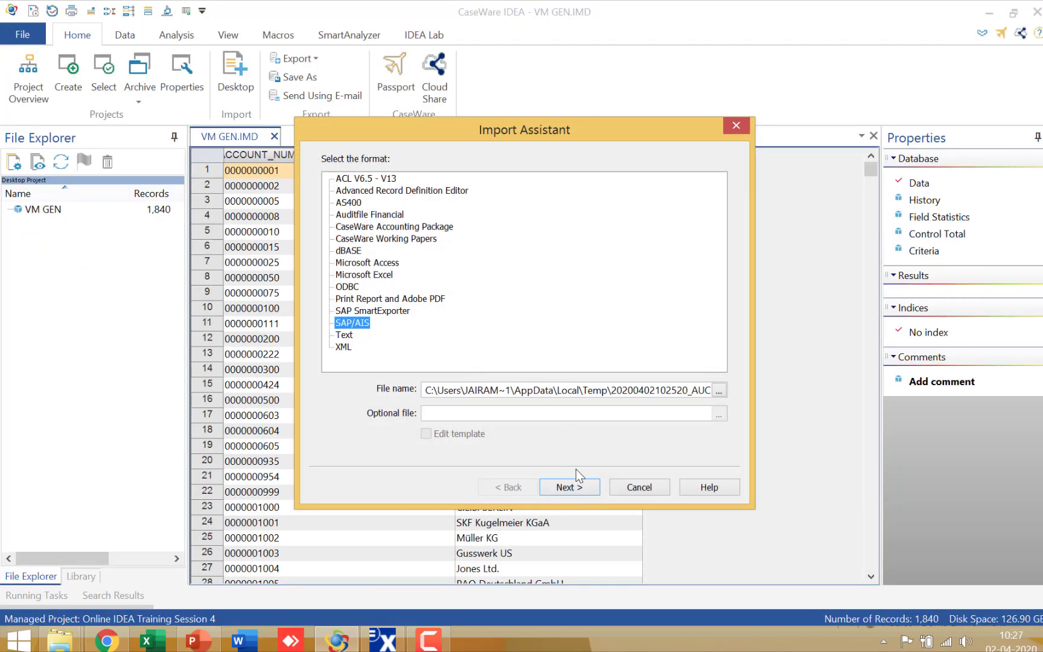
Complete the SAP/AIS import of the LFBK file with the database name VM BANK.
left_click(581, 487)
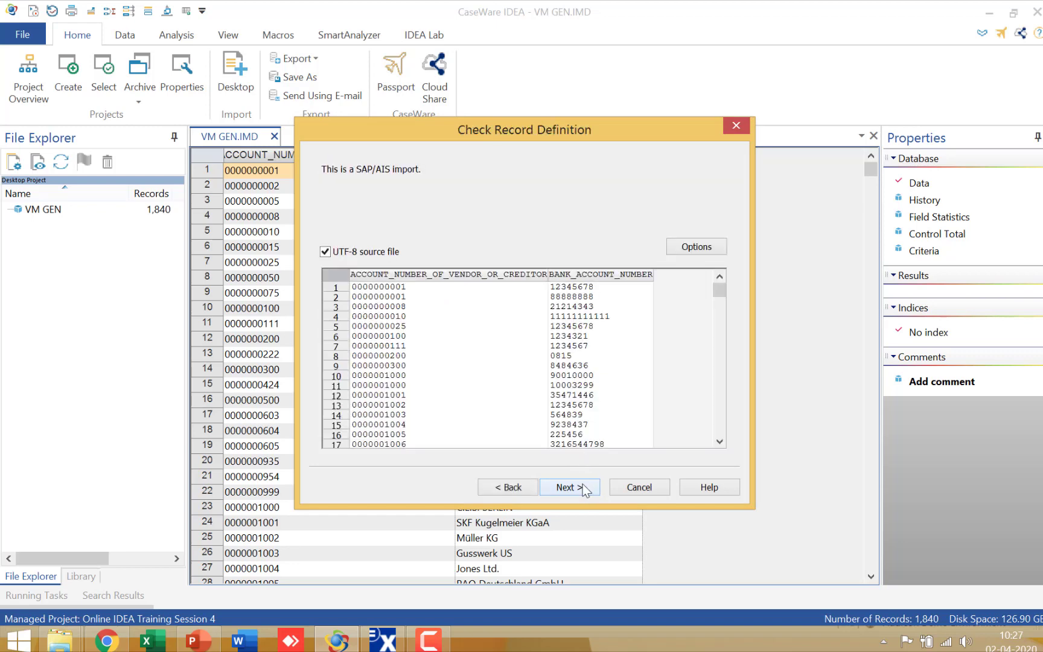
left_click(581, 487)
left_click_drag(576, 397, 282, 375)
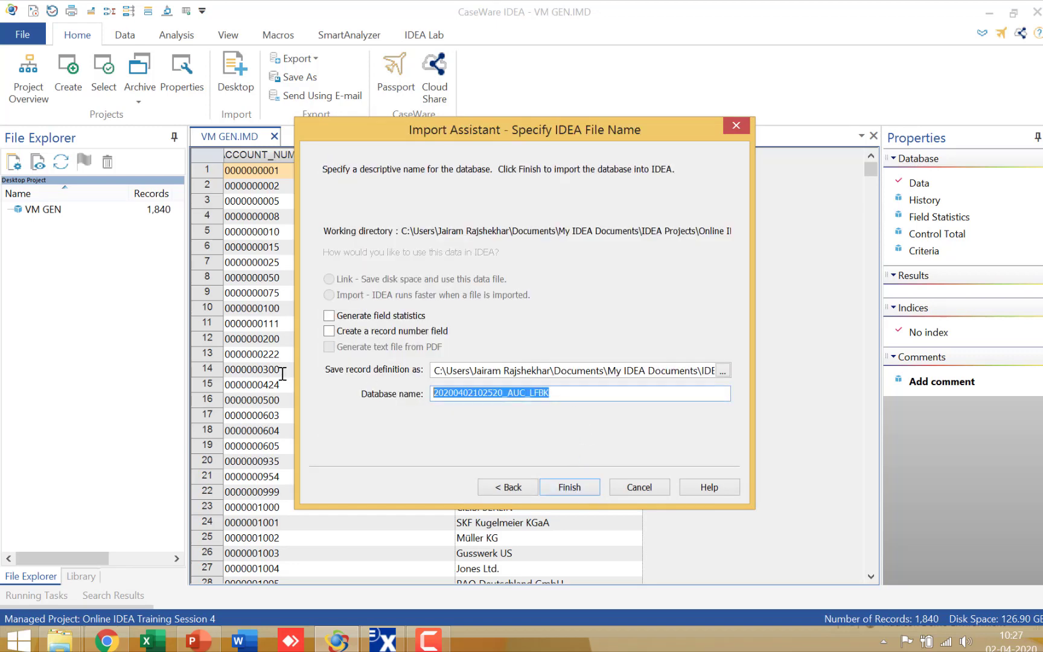
type("HM B")
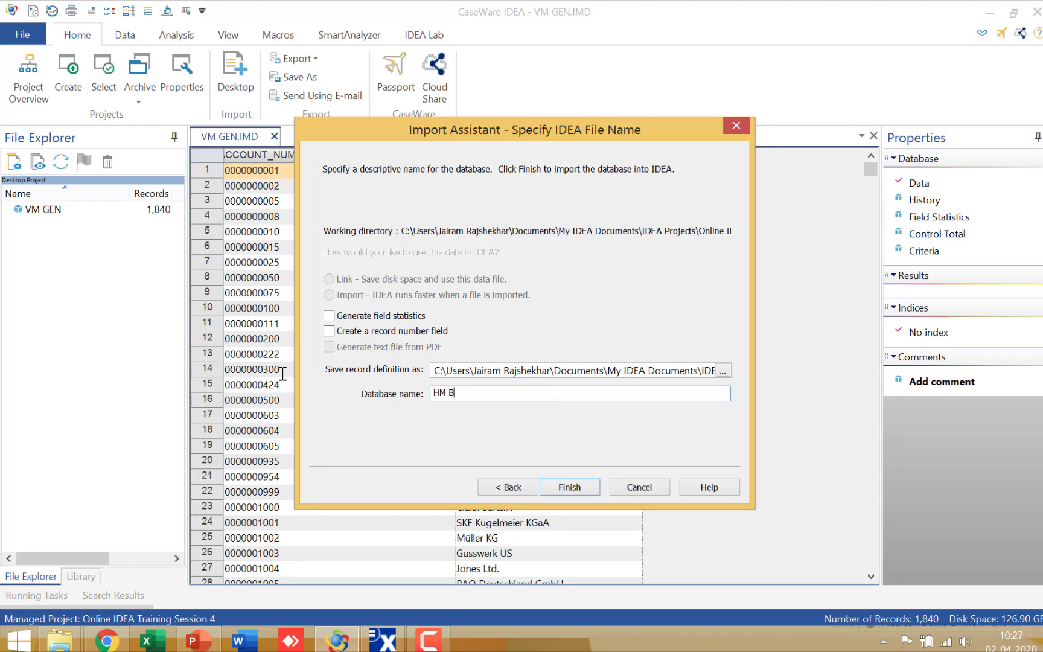
key("BackSpace")
key("BackSpace")
key("BackSpace")
key("BackSpace")
type("VM BANK")
key("Return")
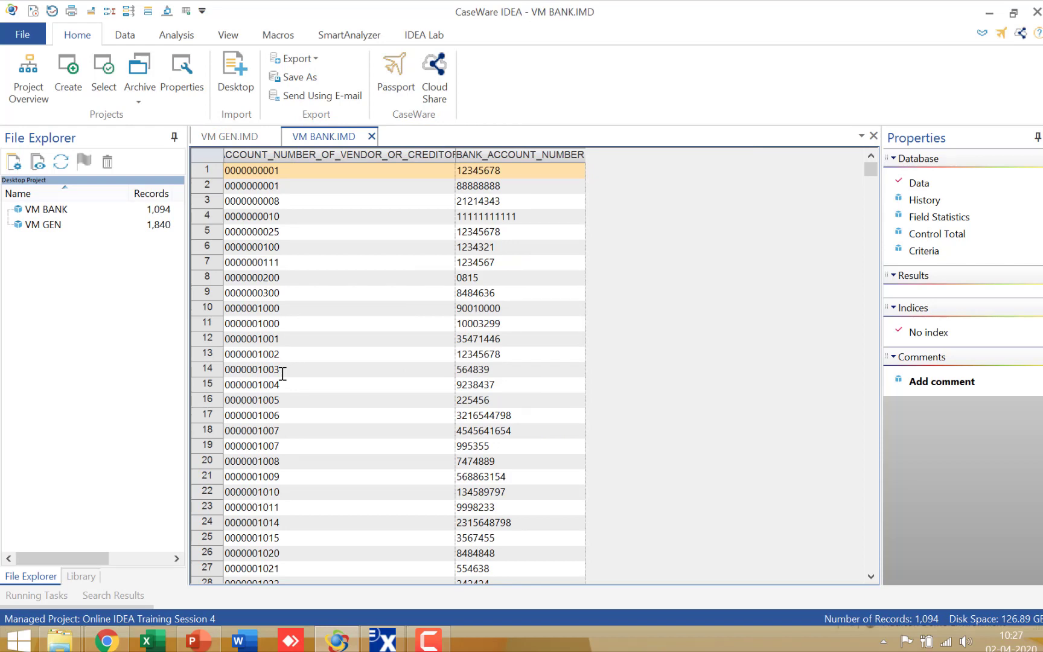
Start joining databases with VM GEN as the primary database and VM BANK as the secondary database.
left_click(225, 140)
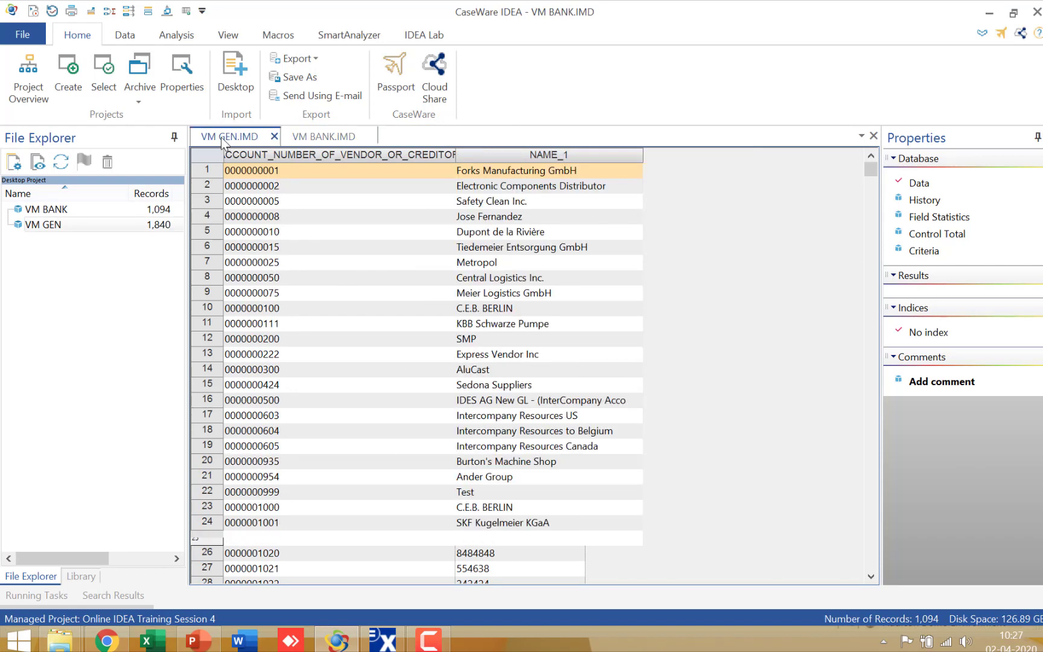
left_click(176, 35)
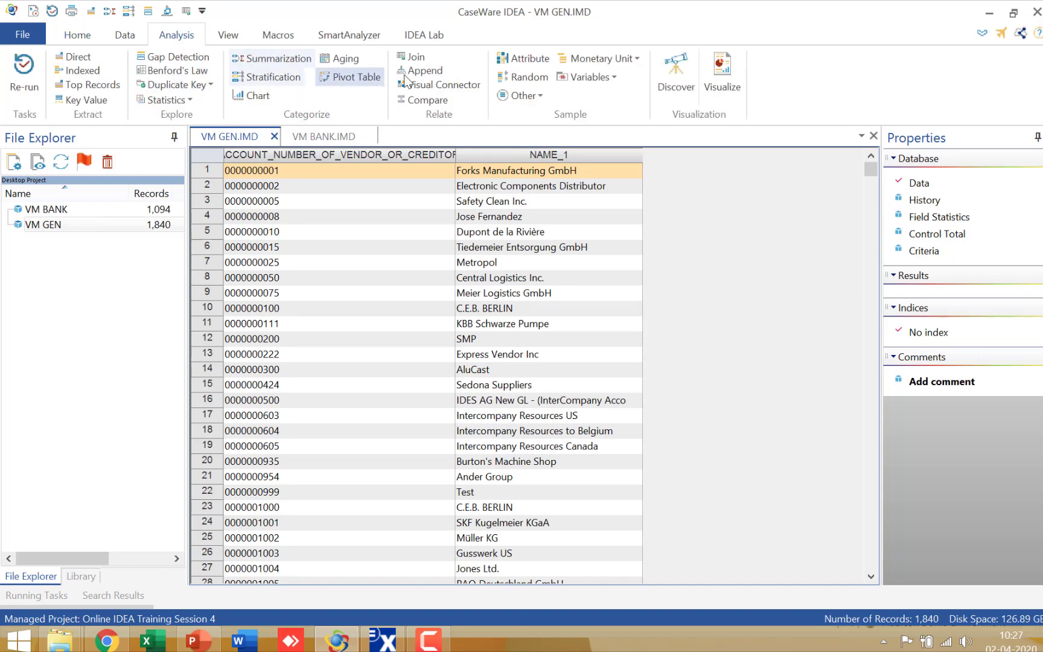
left_click(416, 60)
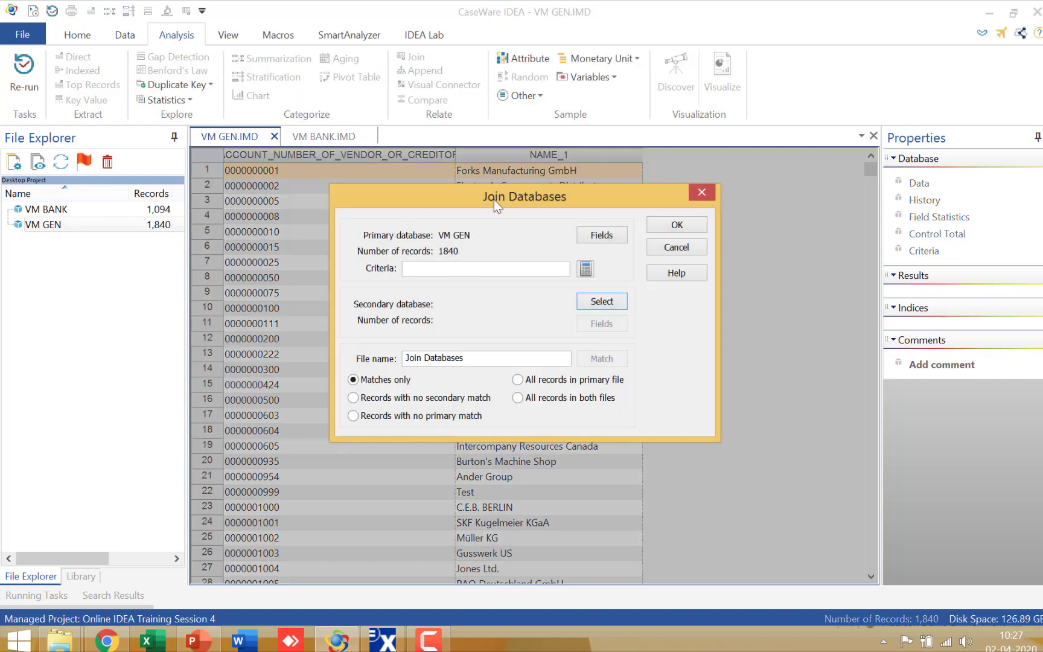
left_click(612, 302)
double_click(432, 324)
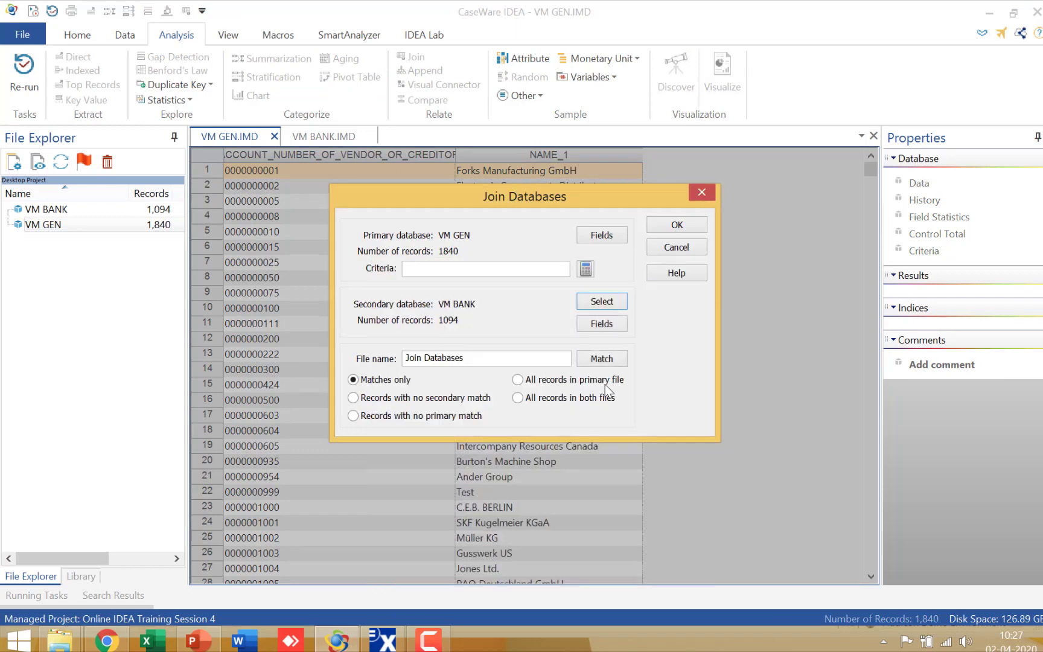
Match the primary and secondary databases on the vendor account number field in ascending order.
left_click(615, 361)
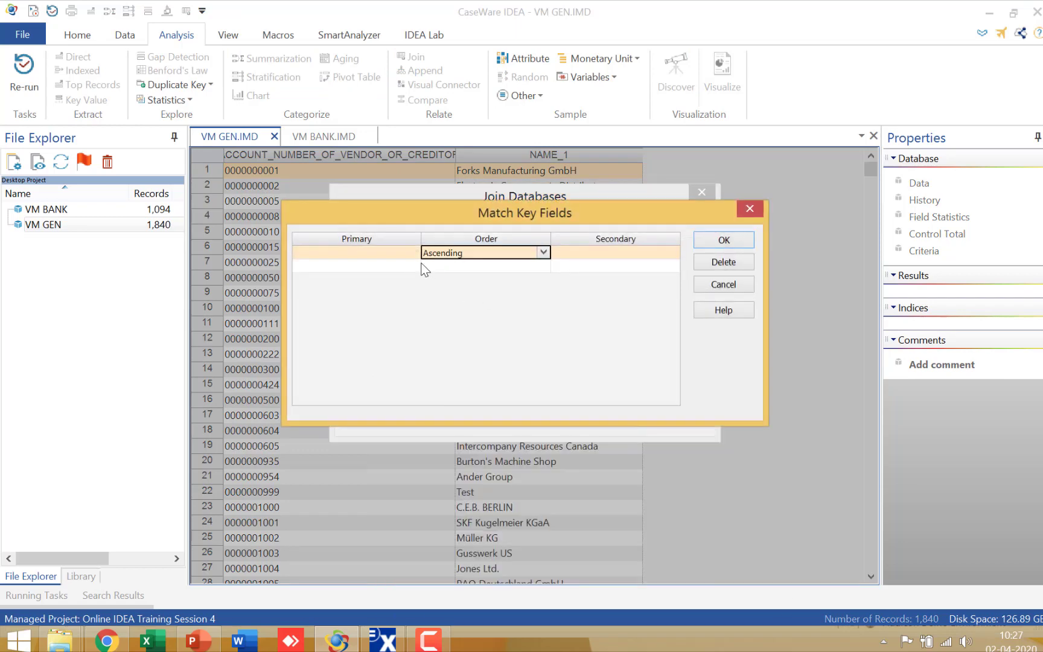
left_click(416, 254)
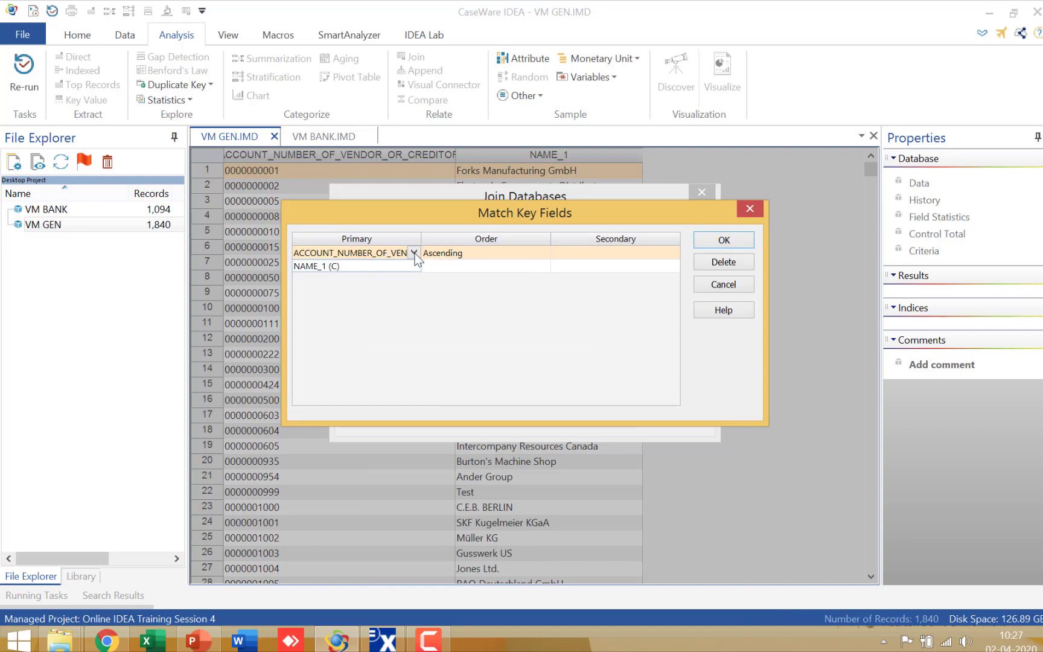
left_click(610, 252)
left_click(724, 240)
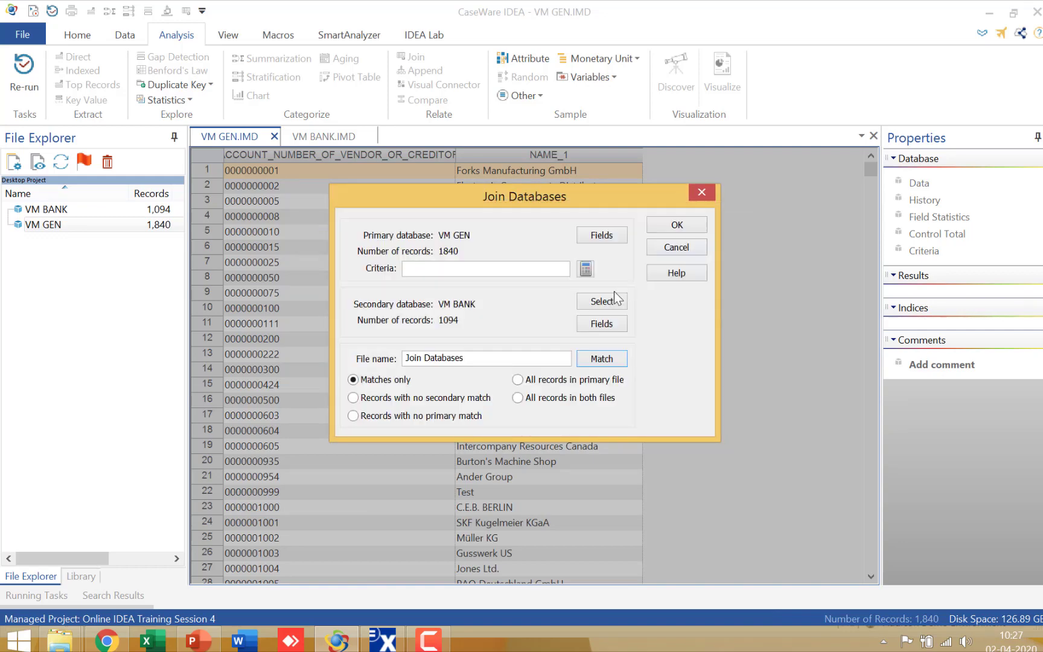
Exclude the duplicate vendor account number from the VM BANK fields and run the matches-only join with the file name VM JOIN.
left_click(604, 325)
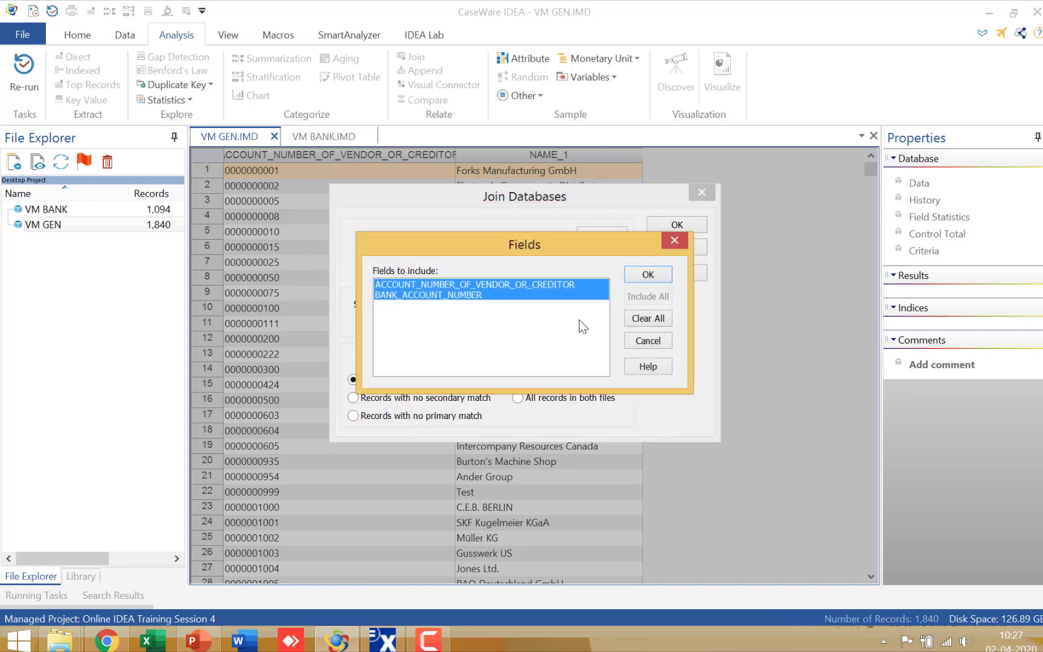
left_click(515, 288)
left_click(644, 276)
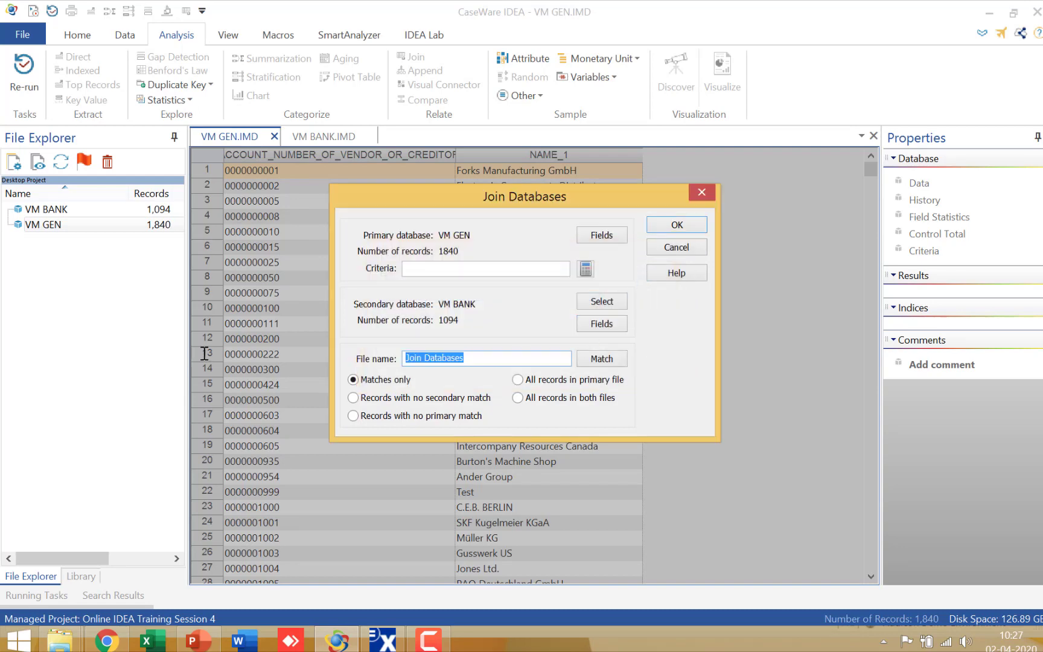
type("VM JOIN")
key("Return")
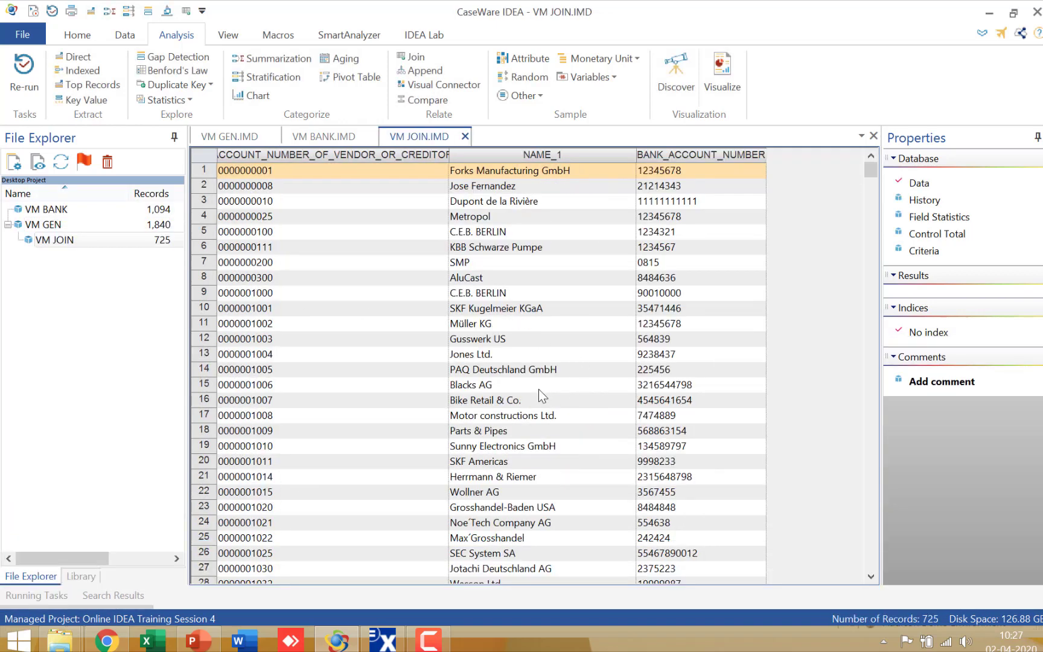
Examine the vendor account number, NAME_1 and BANK_ACCOUNT_NUMBER columns of VM JOIN.
left_click(371, 155)
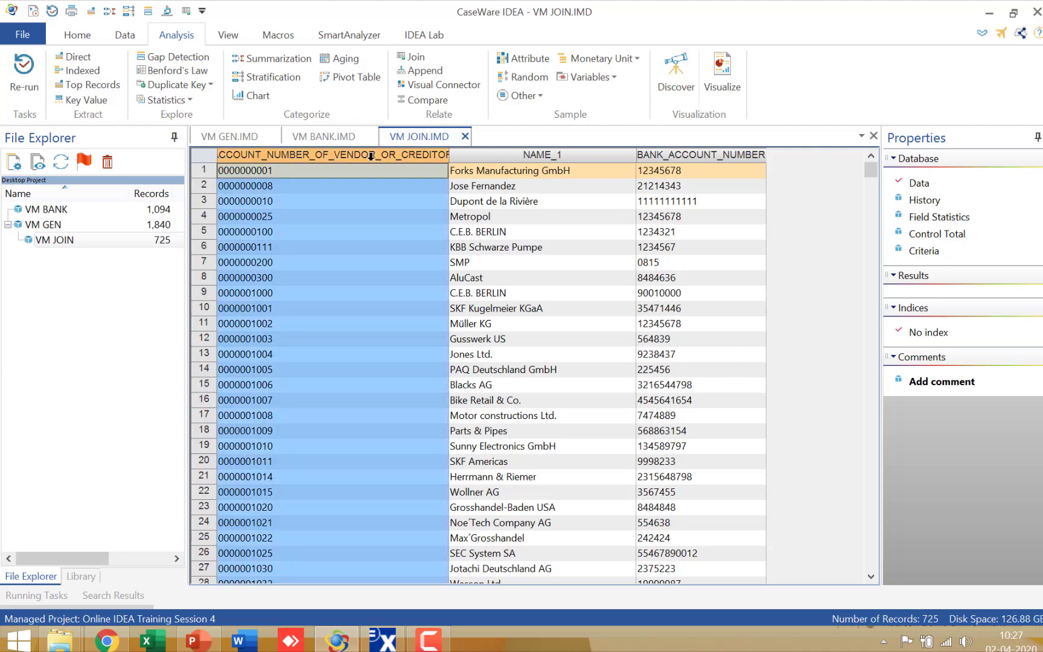
left_click(514, 155)
left_click(656, 157)
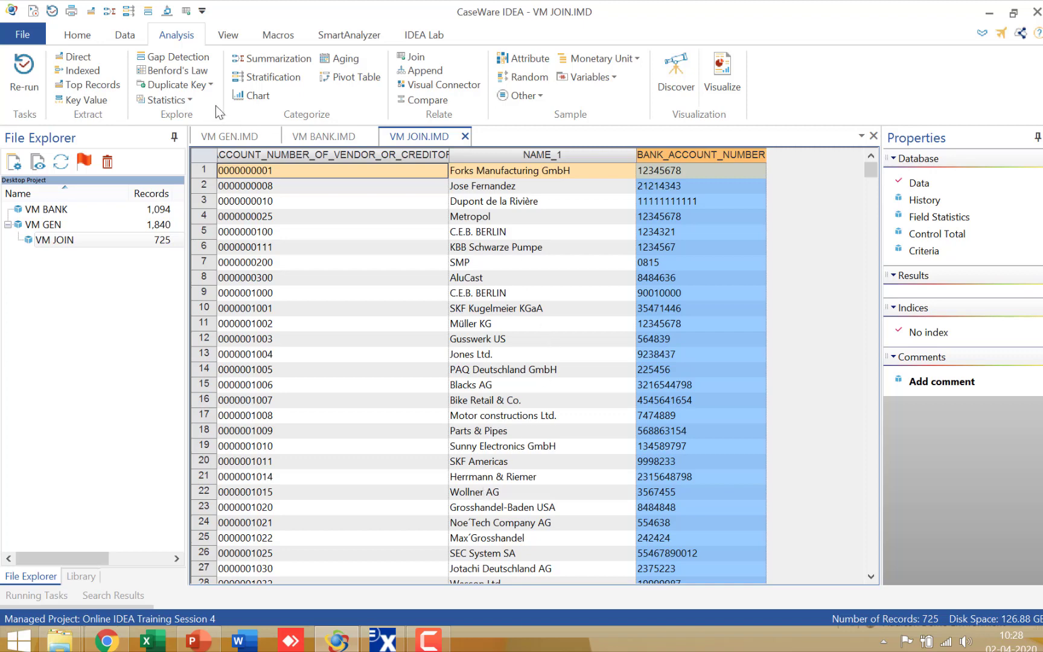
Set up a Duplicate Key Exclusion on VM JOIN that matches BANK_ACCOUNT_NUMBER and requires NAME_1 to be different.
left_click(199, 86)
left_click(200, 118)
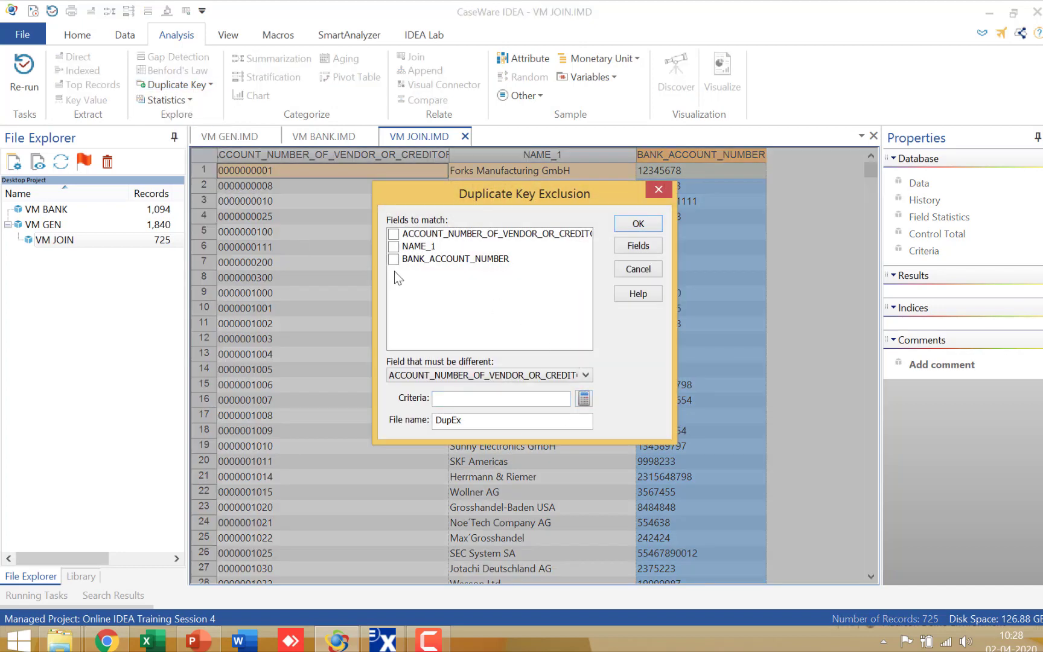
left_click(391, 263)
left_click(583, 376)
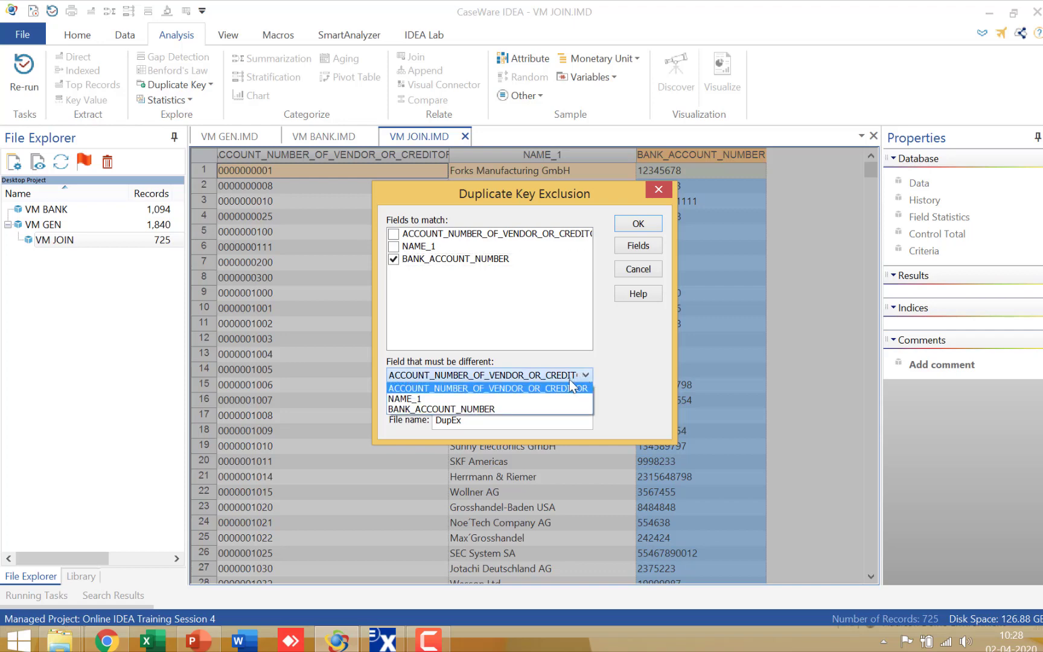
left_click(557, 400)
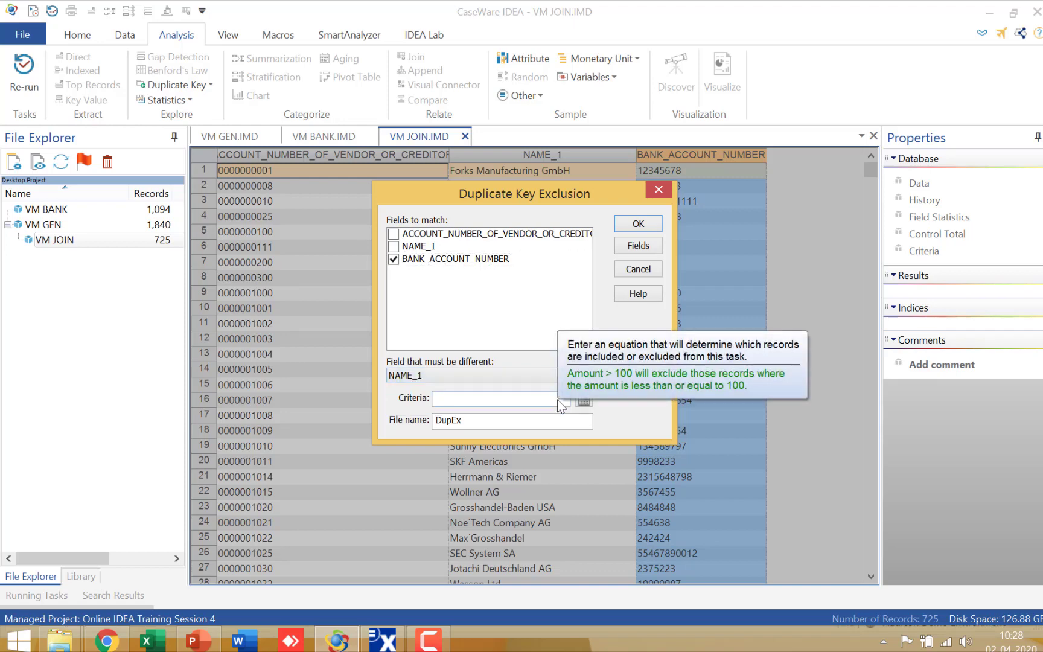
Name the exclusion's output file DE DUP ON BANK ACT NO and run the task.
left_click_drag(502, 422, 343, 423)
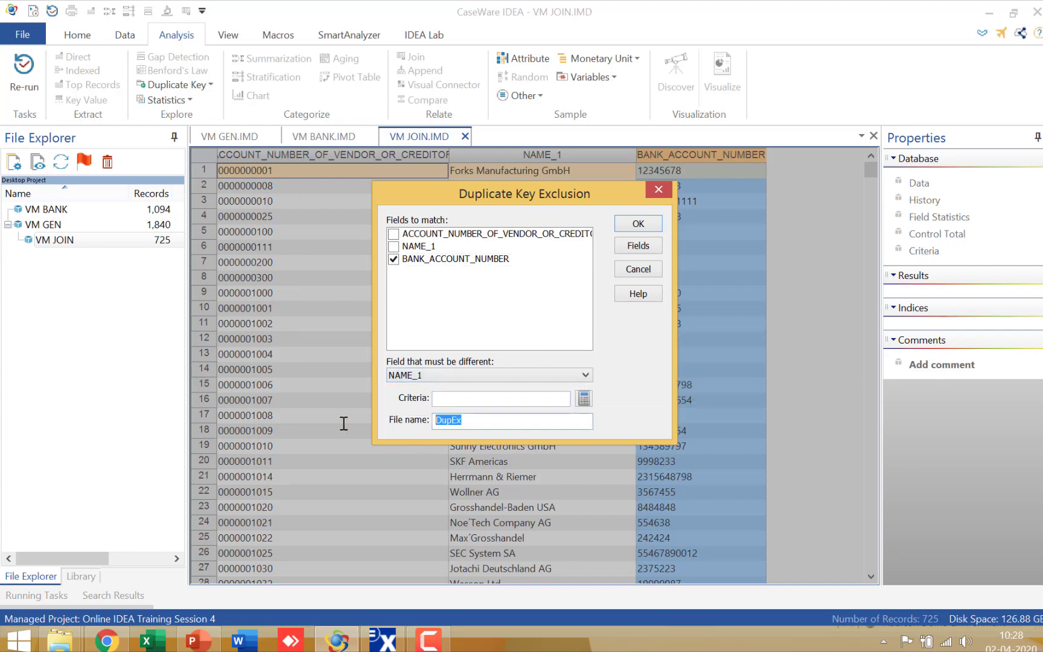
type("DE DUP ON BANK ACT NO")
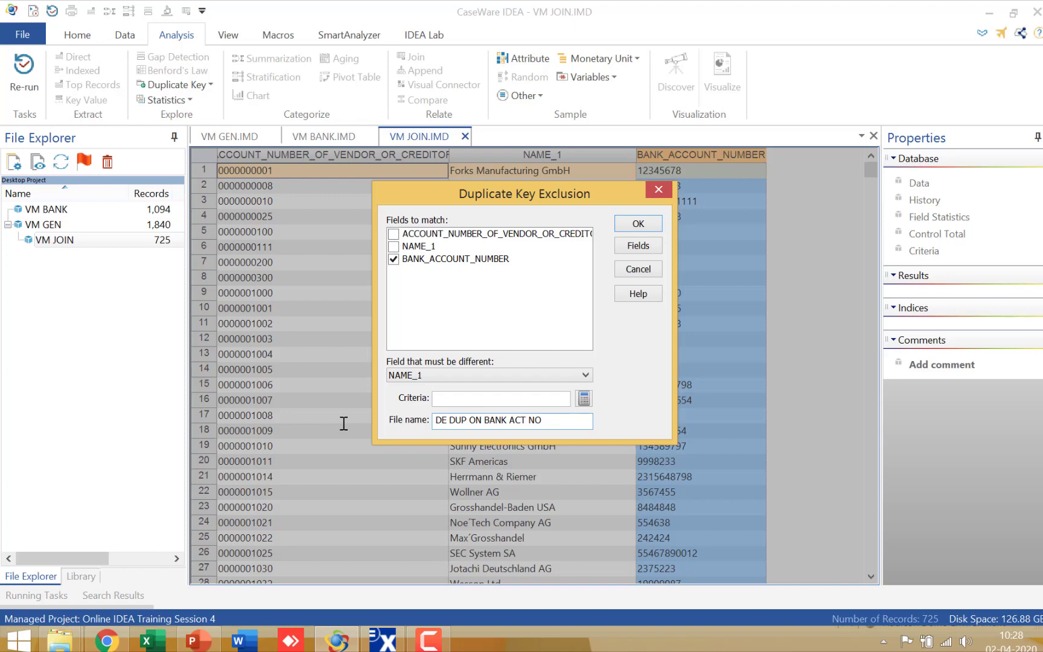
key("Return")
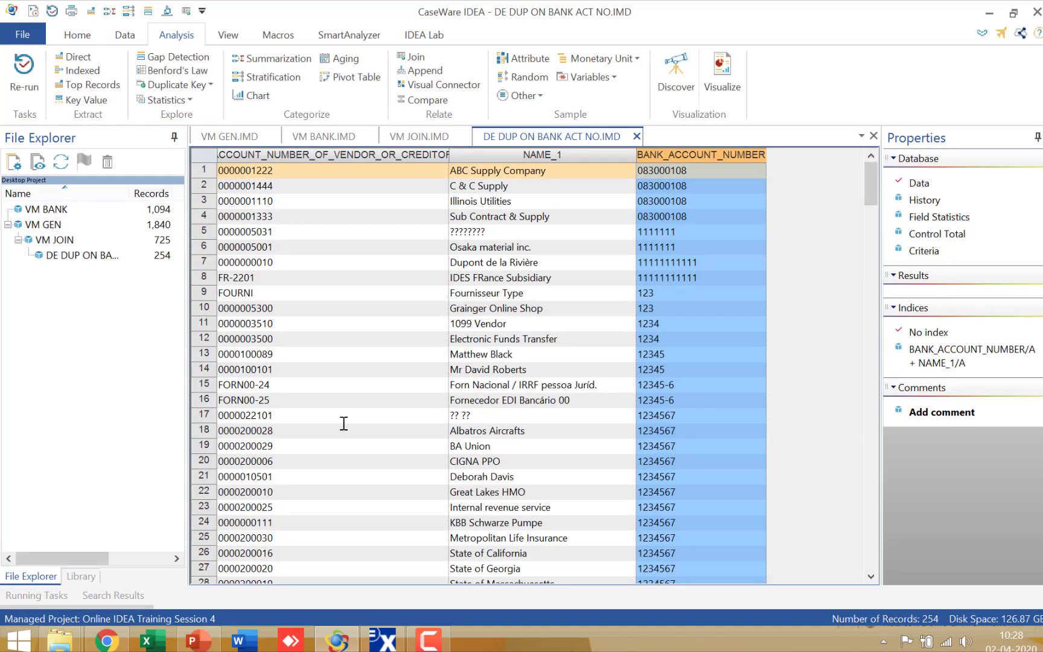
Highlight the first four records in DE DUP ON BANK ACT NO for review, and close that database to return to VM JOIN.
left_click_drag(198, 170, 202, 219)
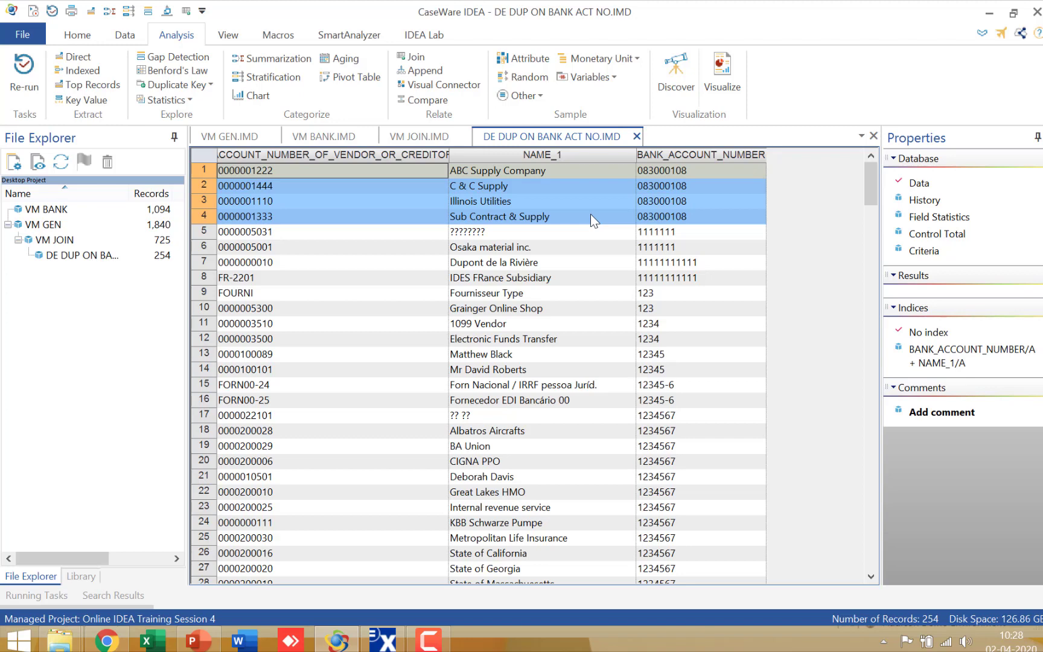
left_click(636, 137)
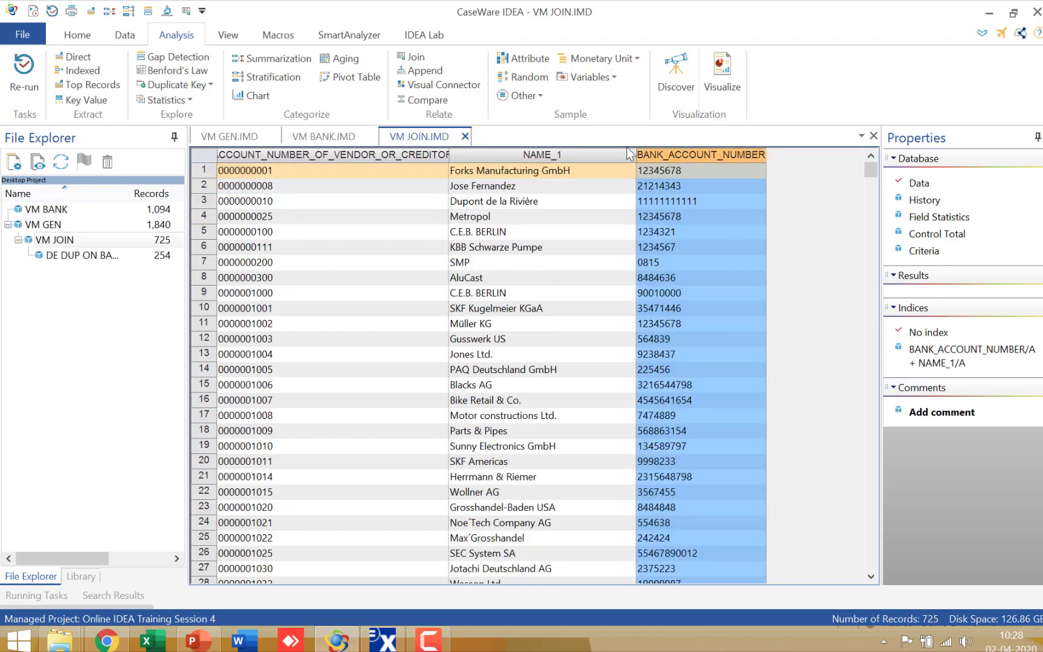
left_click(548, 288)
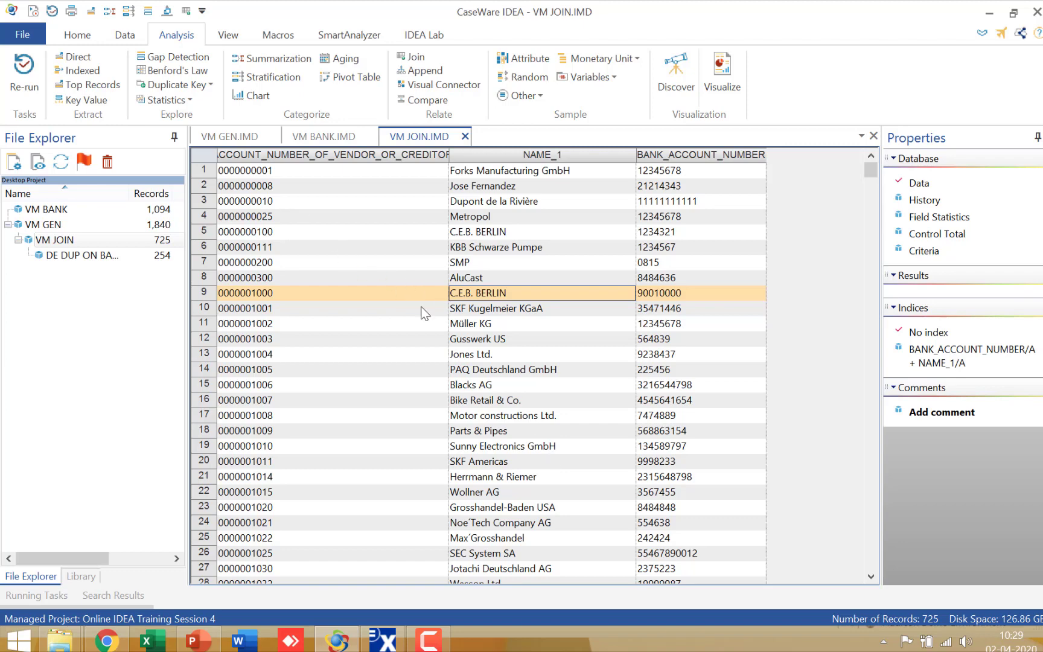
Begin appending a field named SOUNDEX_VM to VM JOIN as a Virtual Character field with length 4.
left_click(125, 34)
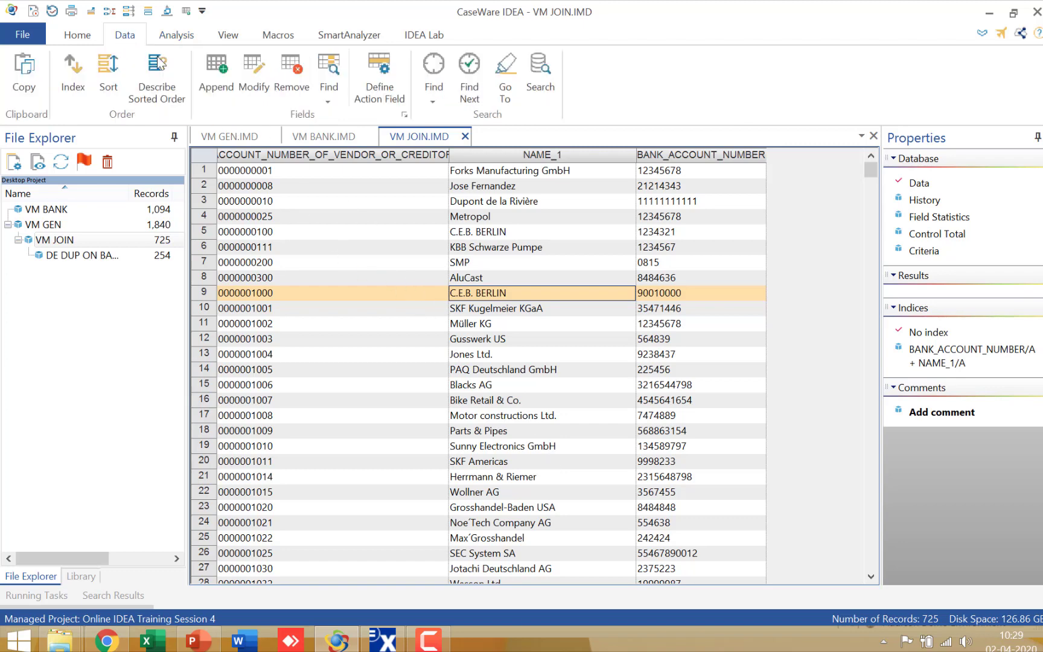
left_click(210, 79)
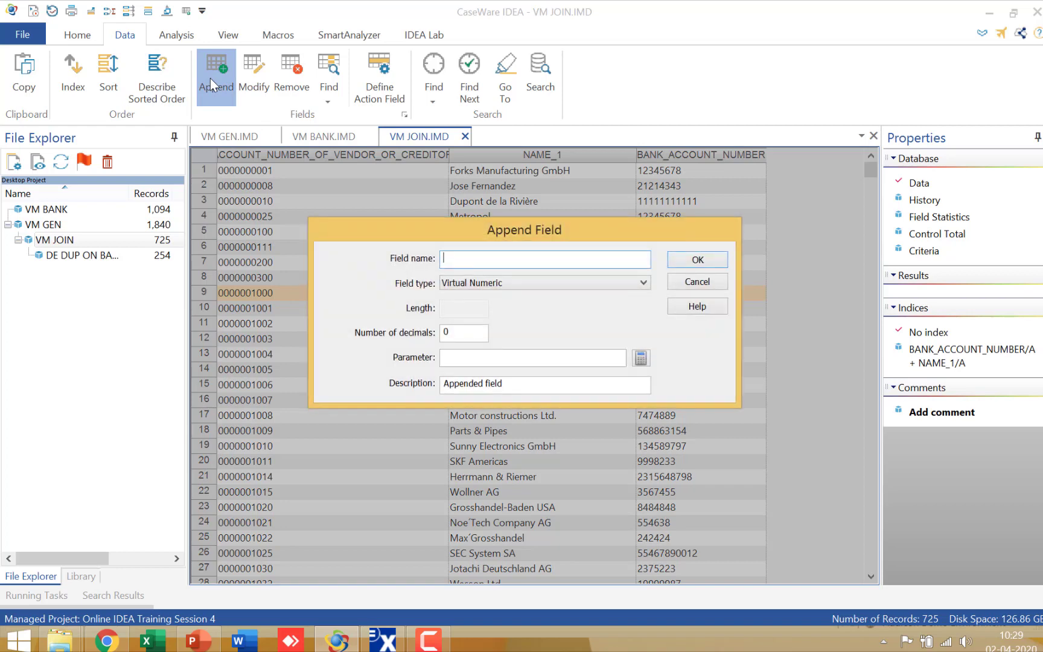
type("SOUNDEX VM")
left_click(617, 282)
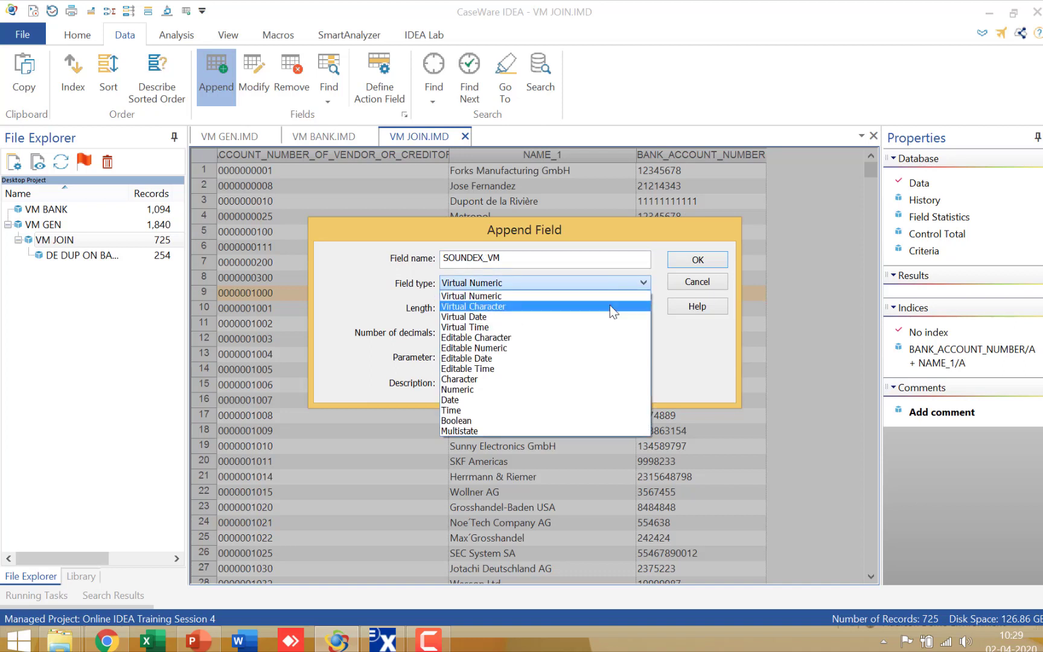
left_click(609, 305)
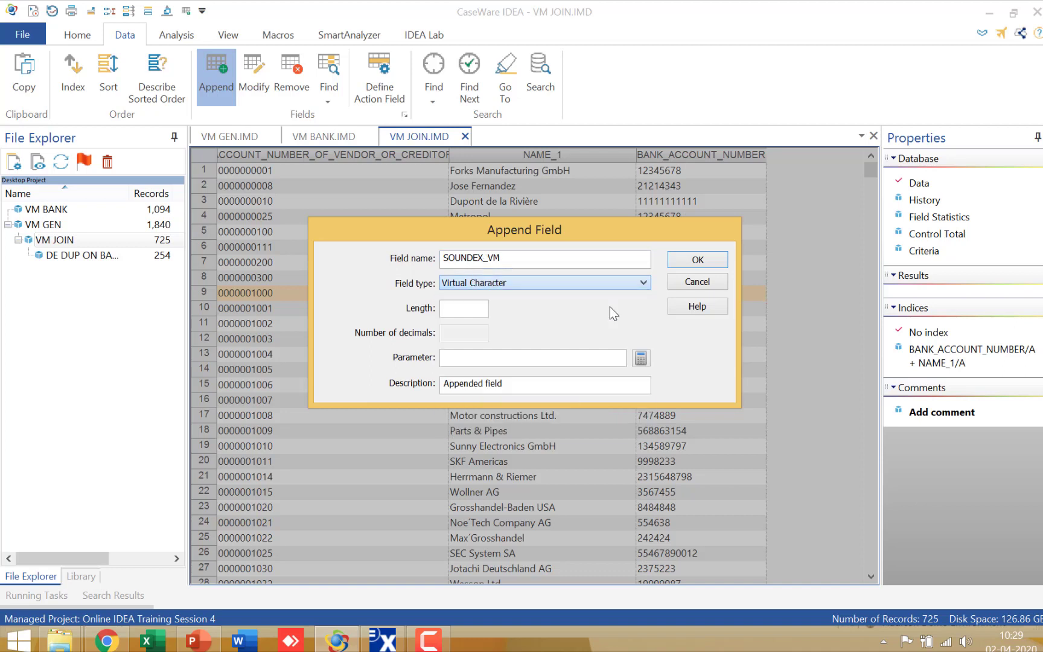
left_click(464, 308)
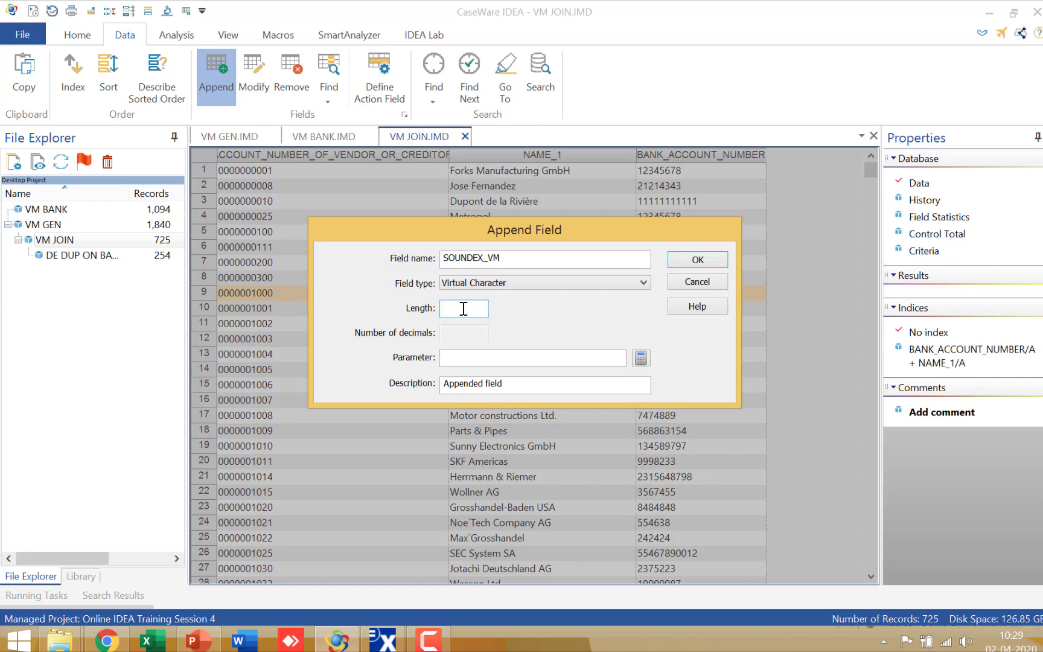
type("4")
left_click(641, 360)
type("@soun")
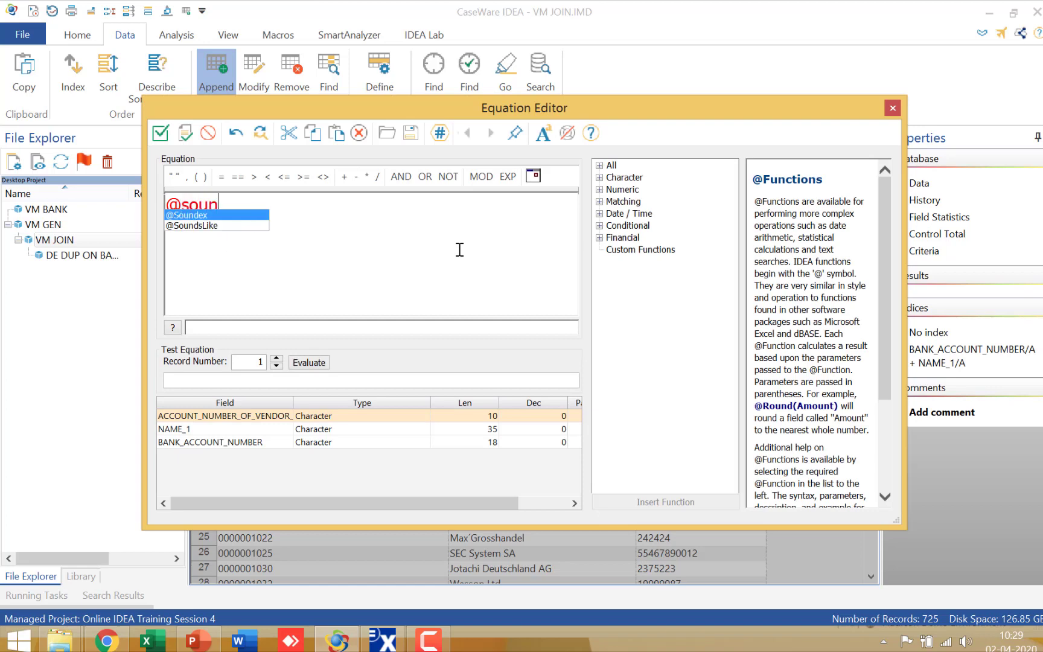
key("Return")
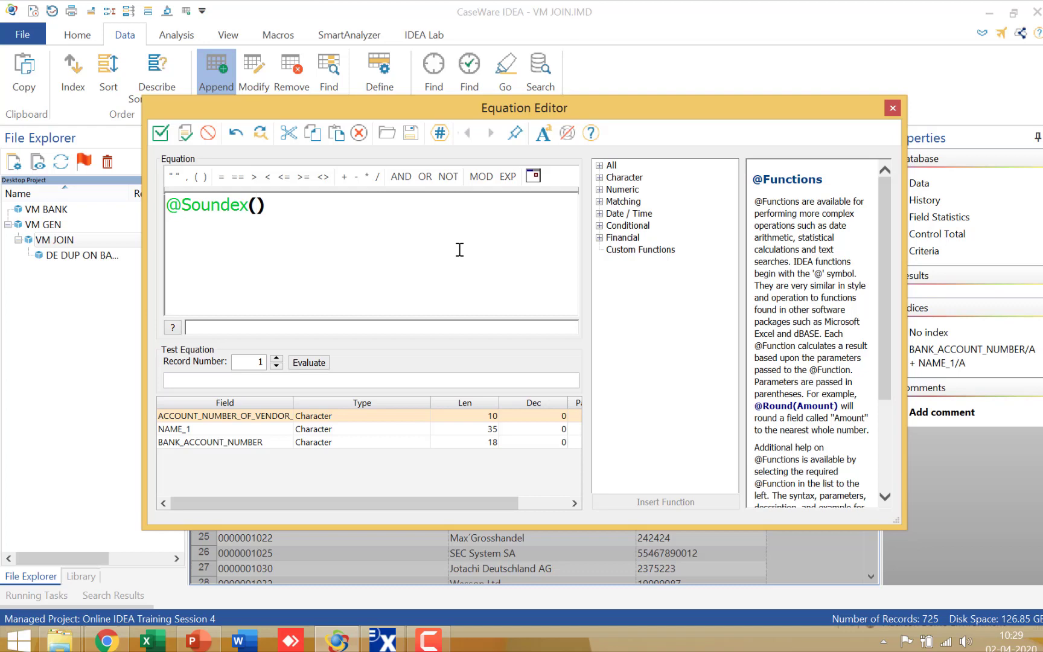
type("NAME_1")
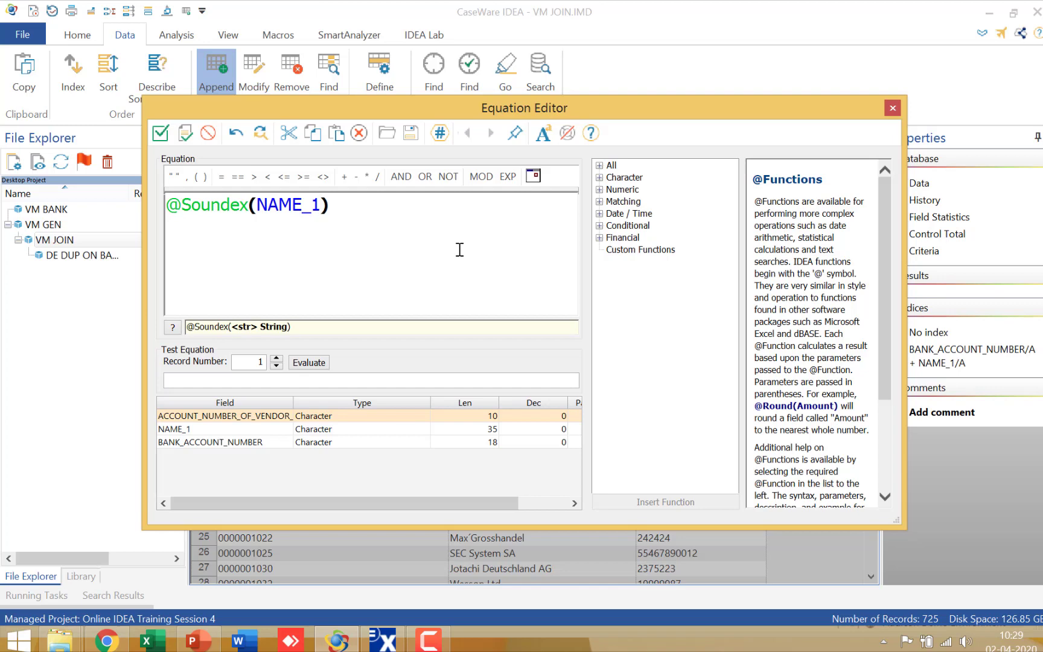
left_click(161, 134)
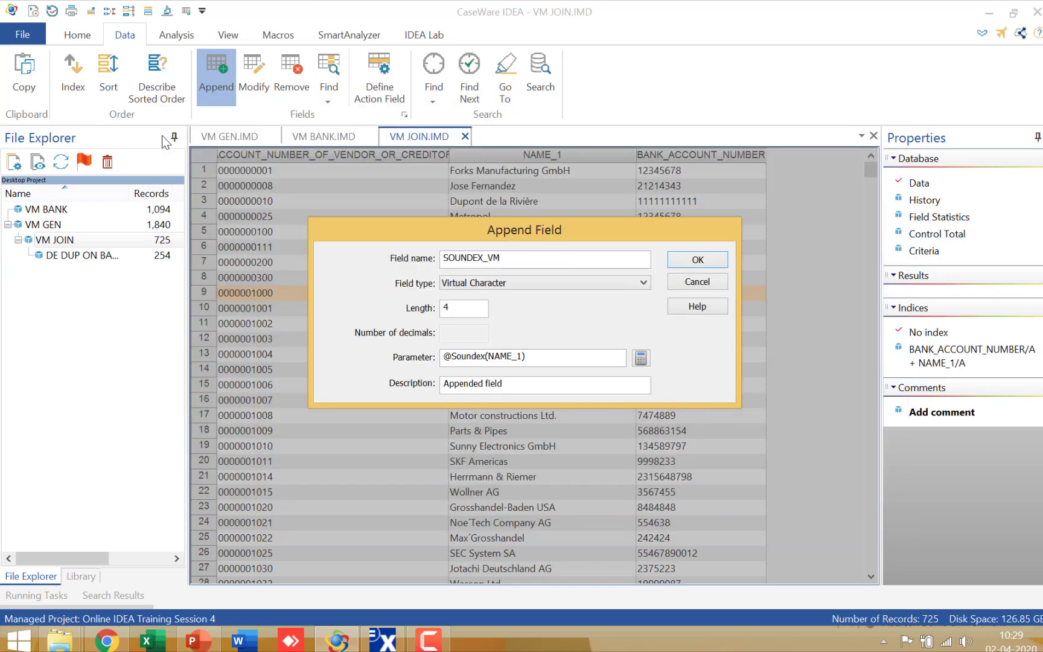
left_click(708, 262)
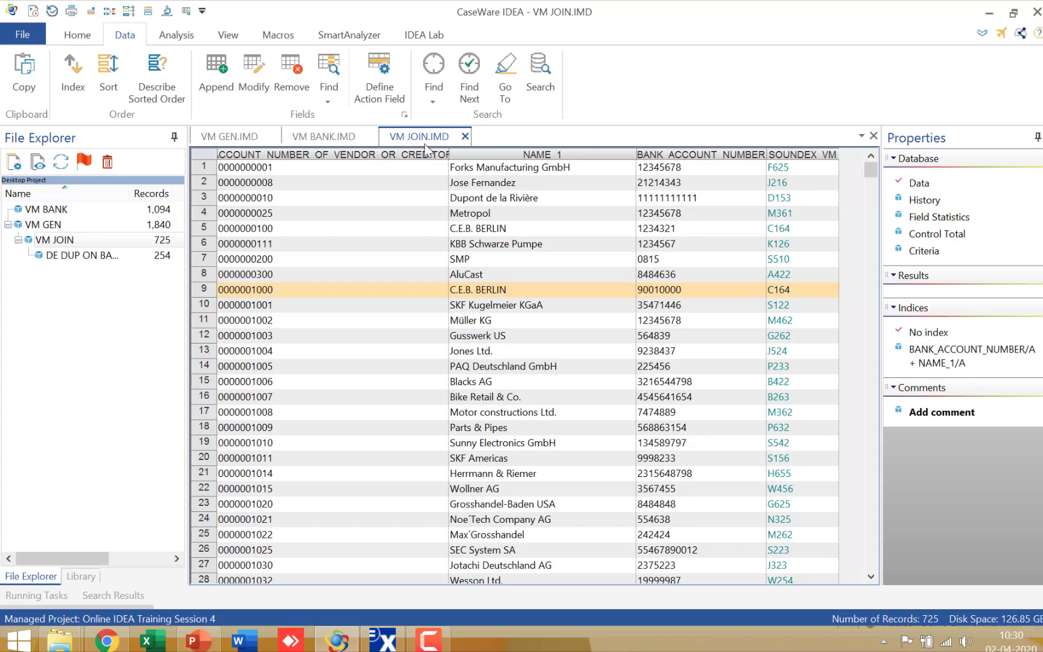
Set up a Duplicate Key Detection on VM JOIN and define its key as SOUNDEX_VM in ascending direction.
left_click(179, 38)
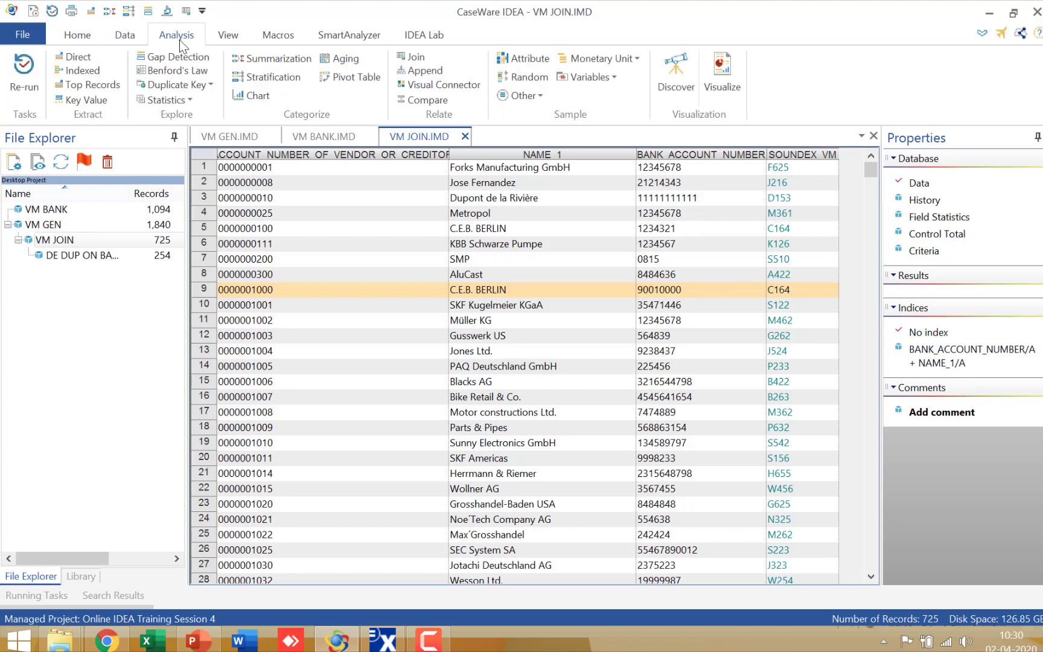
left_click(193, 85)
left_click(198, 108)
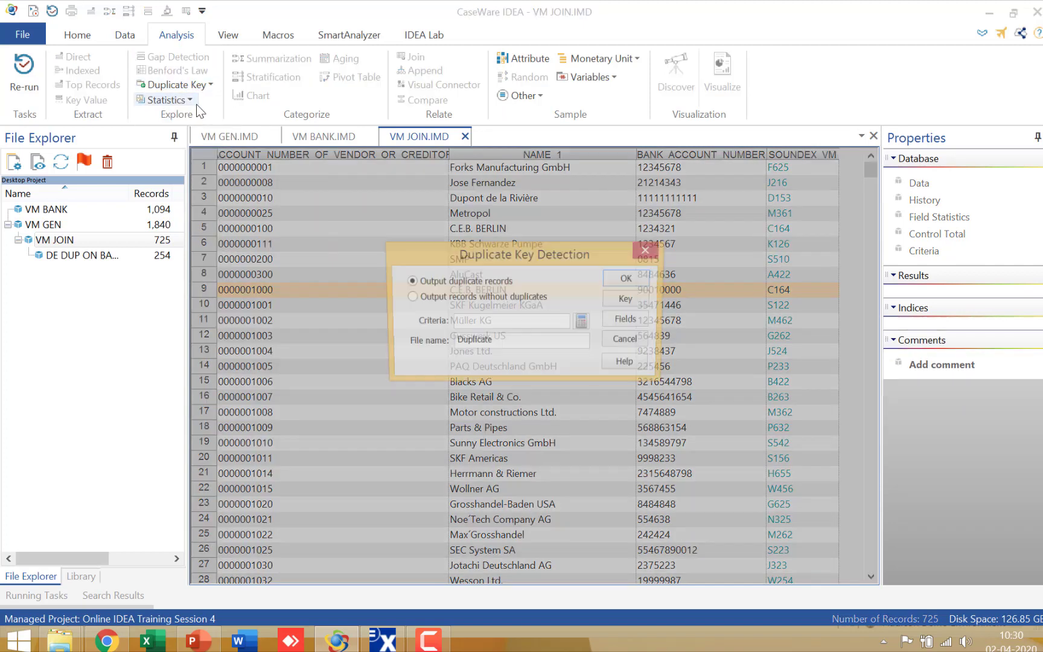
left_click(642, 301)
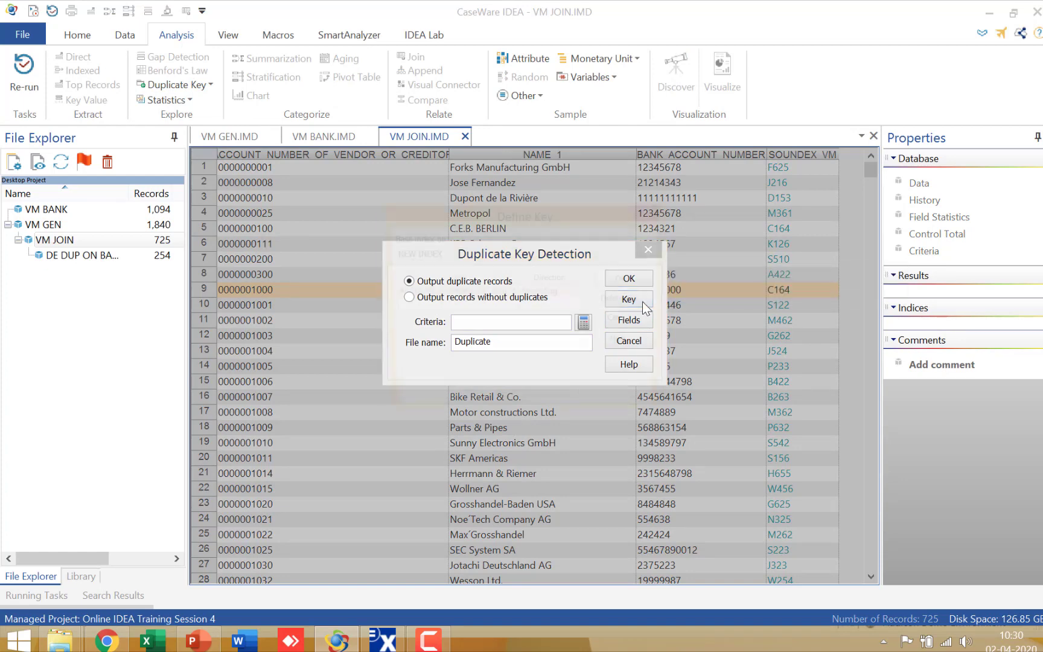
left_click(511, 293)
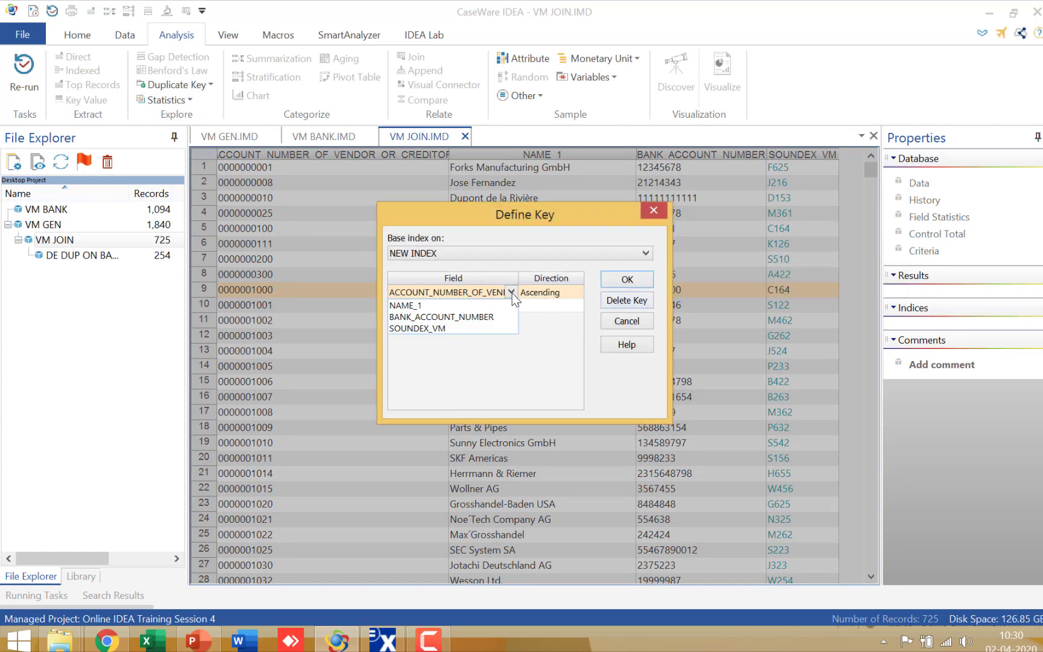
left_click(487, 327)
left_click(615, 282)
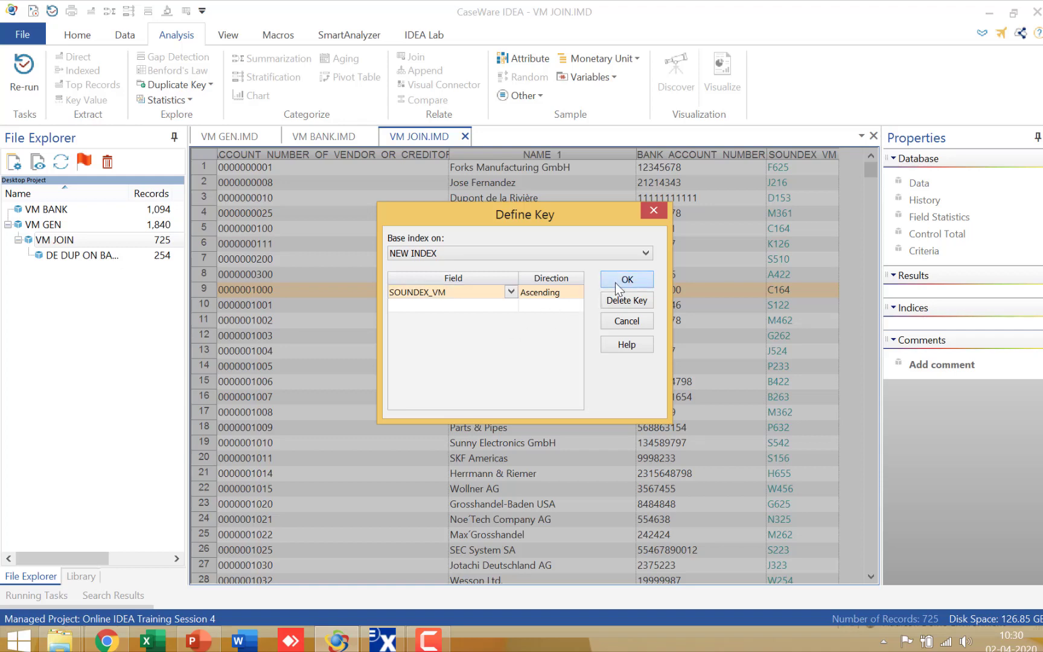
Name the duplicate records output file Duplicate Soundex and run the Duplicate Key Detection.
type("S")
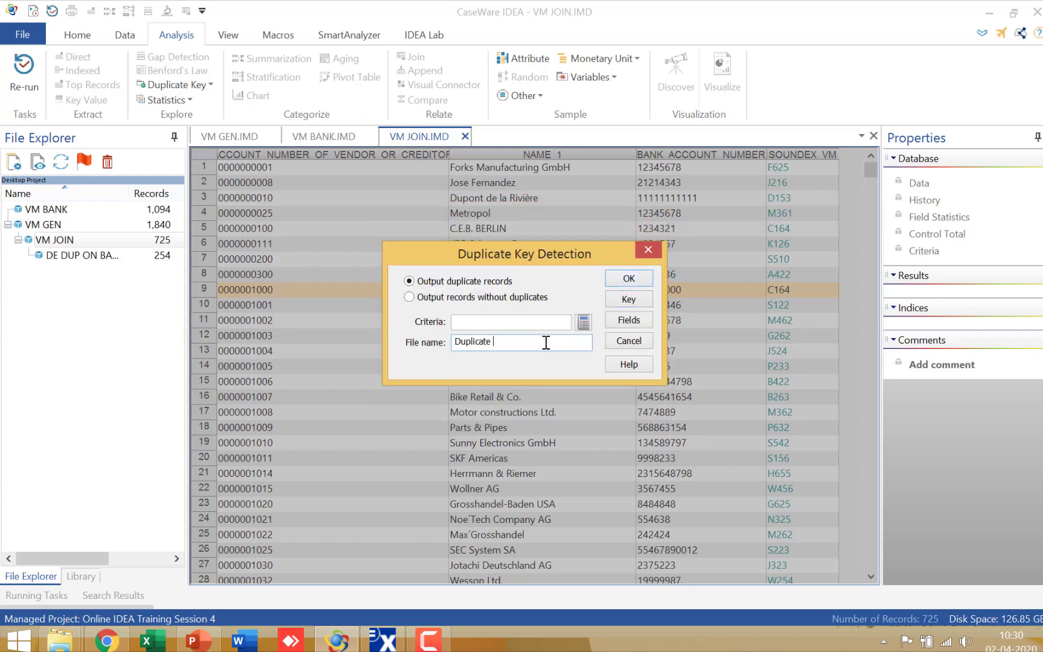
type("oundex")
key("Return")
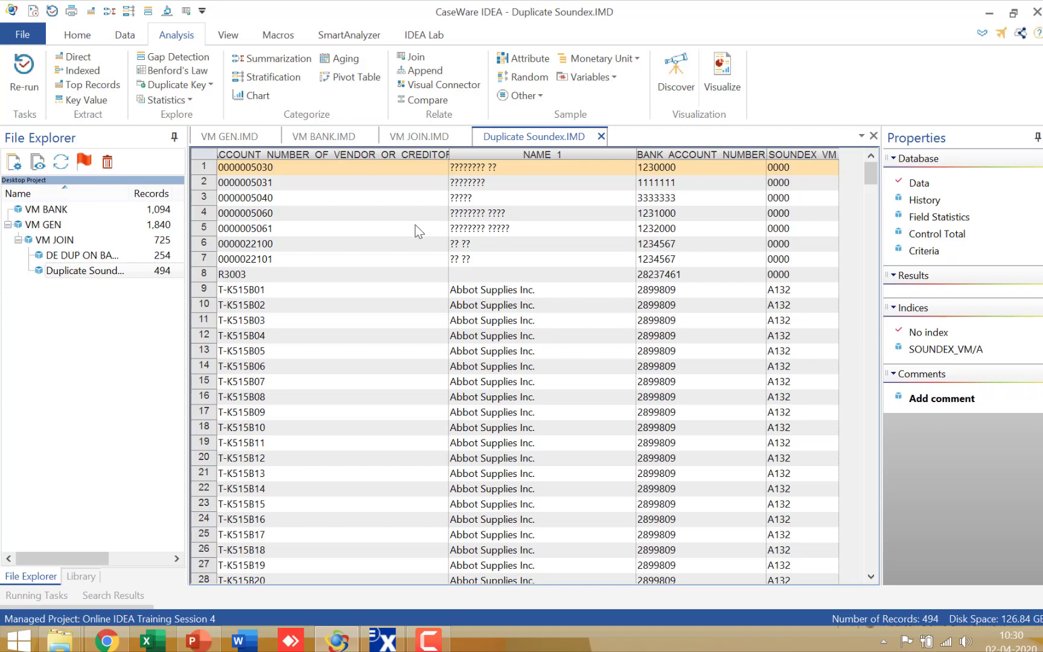
Highlight the first seven records of Duplicate Soundex and look through the vendor names grouped by Soundex code.
left_click_drag(196, 165, 223, 262)
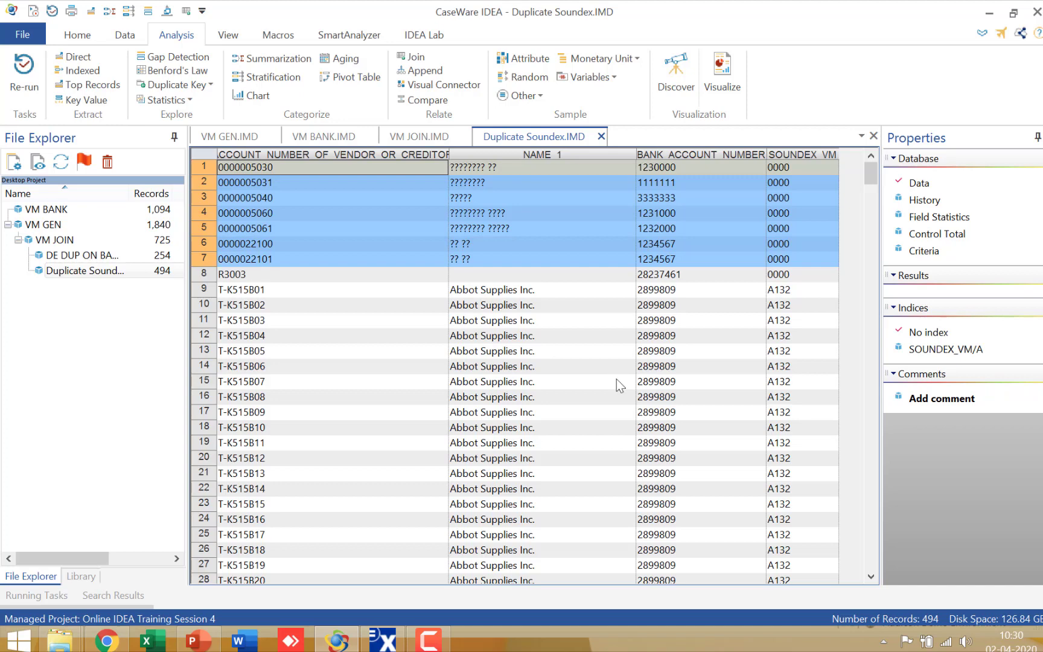
left_click(874, 431)
left_click(874, 431)
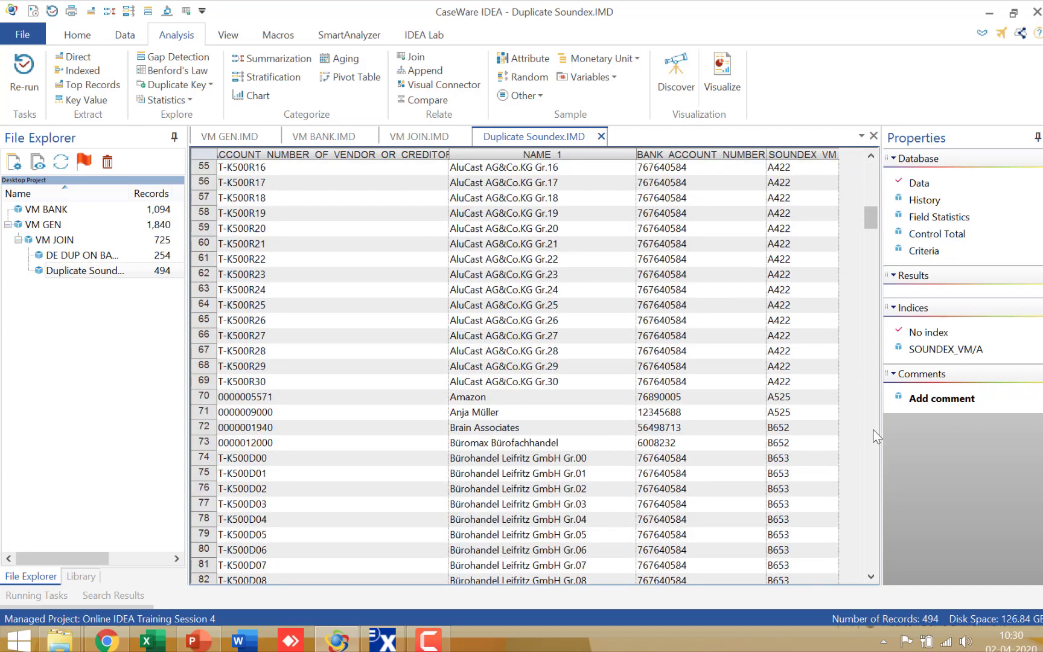
left_click(873, 431)
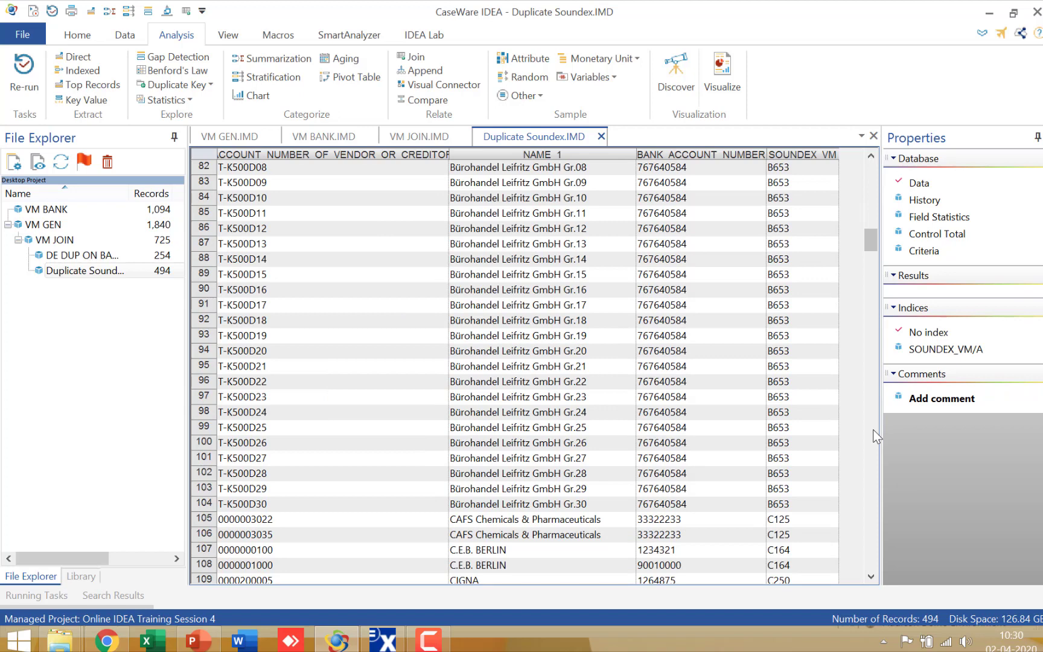
left_click(873, 431)
left_click(874, 431)
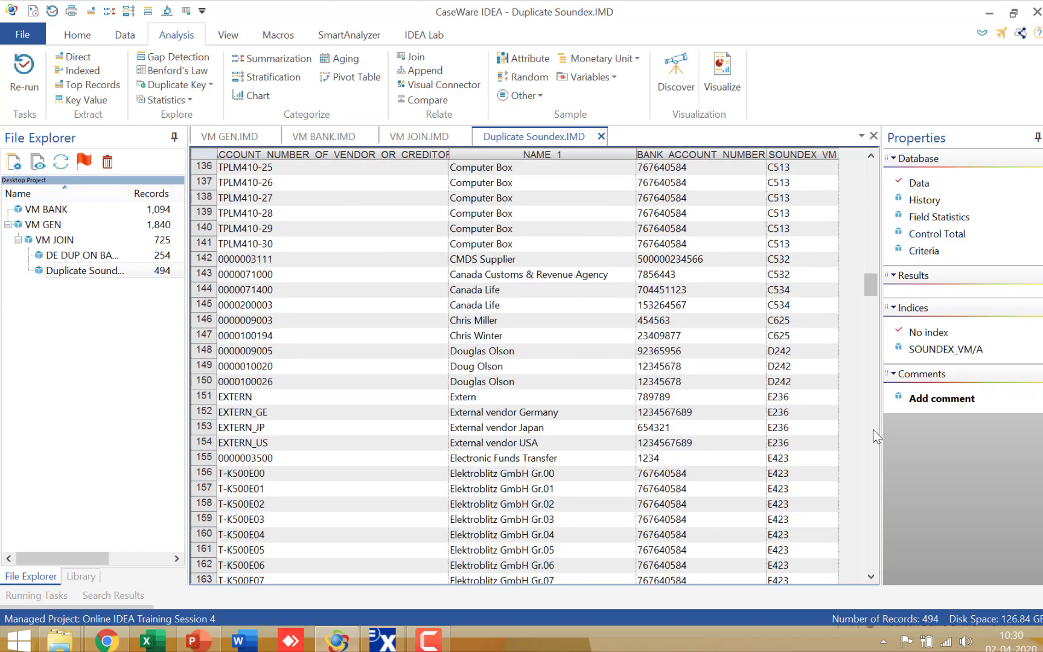
Highlight records 148 to 150, which share Soundex code D242, and close the Duplicate Soundex database.
left_click(201, 350)
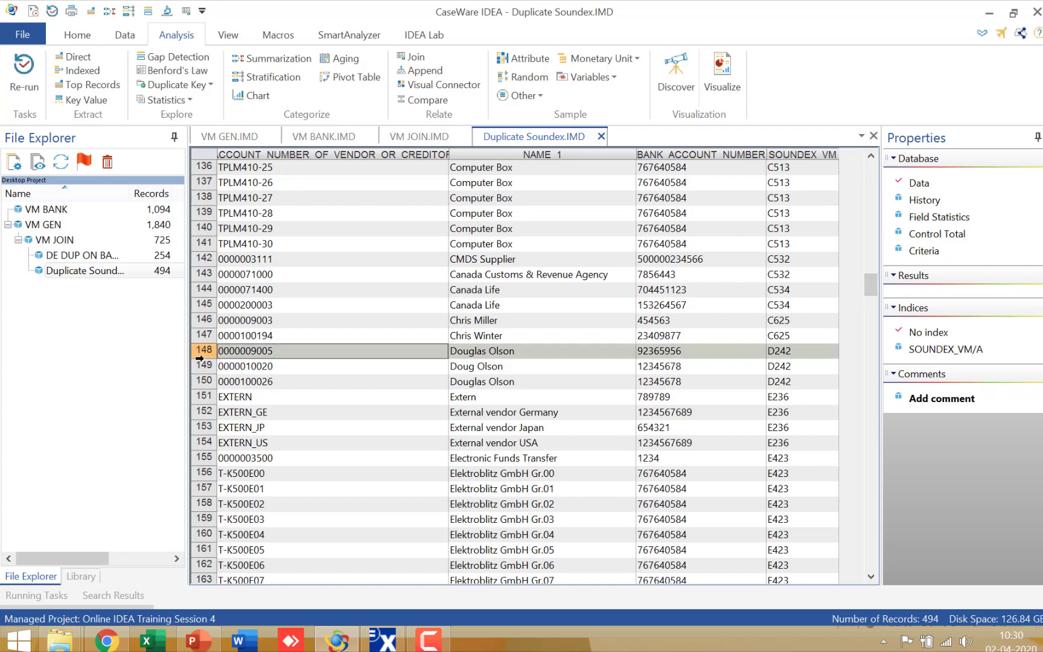
left_click_drag(200, 360, 204, 377)
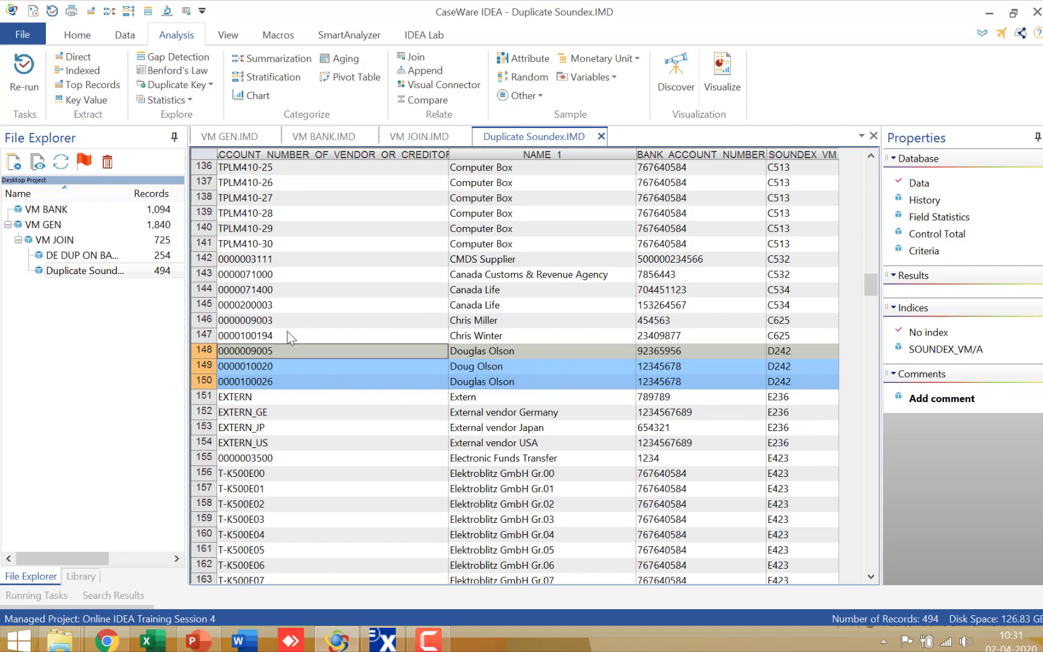
left_click(602, 137)
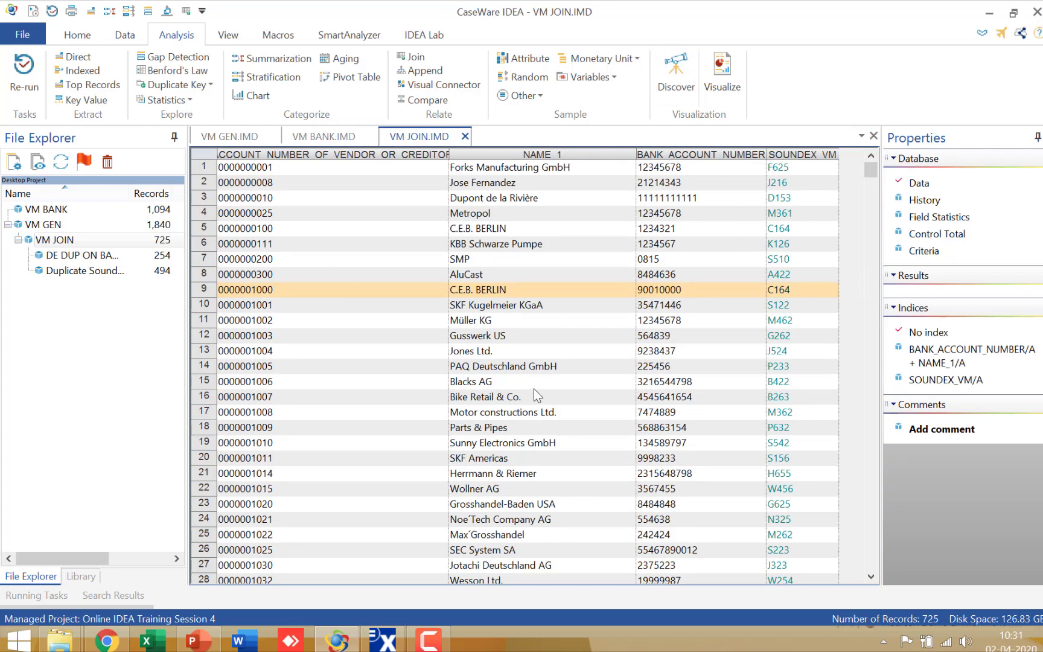
Start a Fuzzy Duplicate search on VM JOIN, excluding exact duplicates and disallowing records in multiple fuzzy groups.
left_click(201, 85)
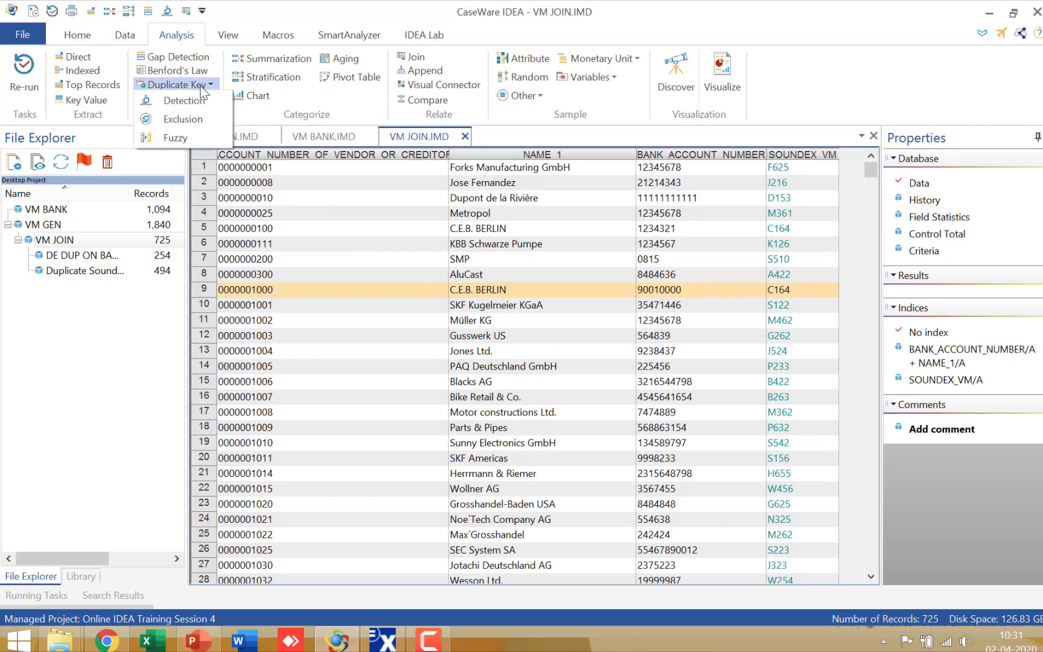
left_click(192, 138)
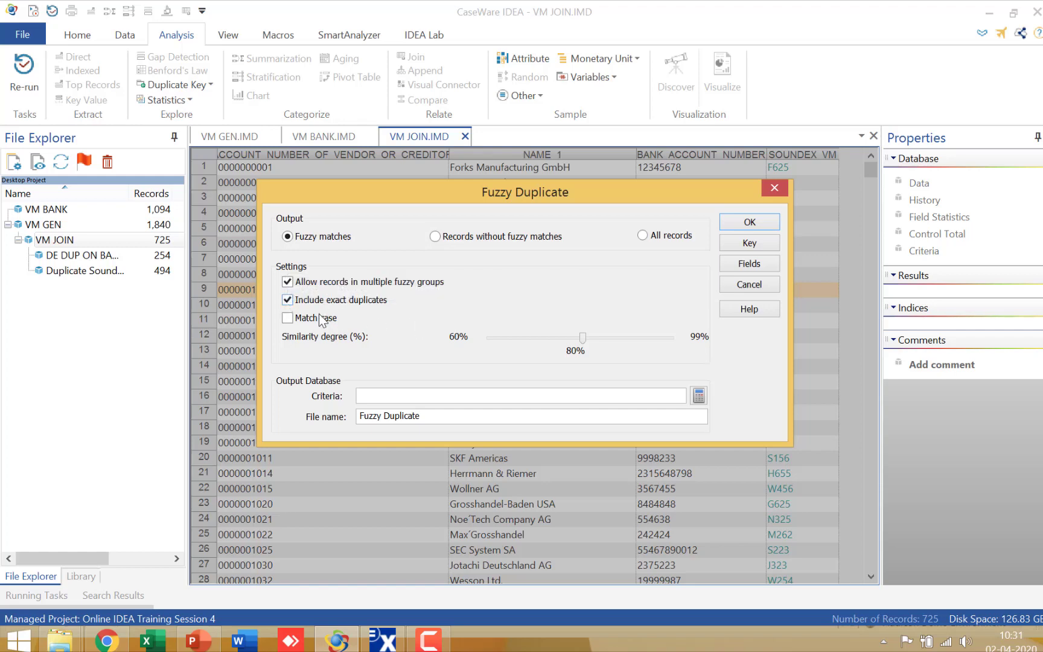
left_click(287, 302)
left_click(287, 282)
Define the fuzzy match key with NAME_1 as its only match field.
left_click(744, 244)
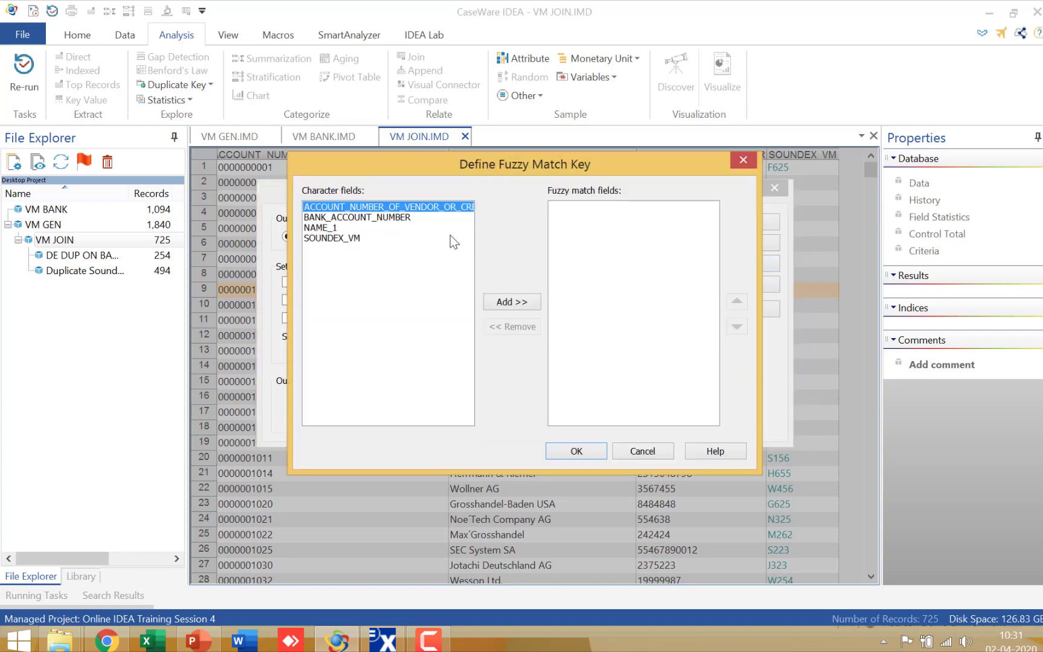
left_click(329, 228)
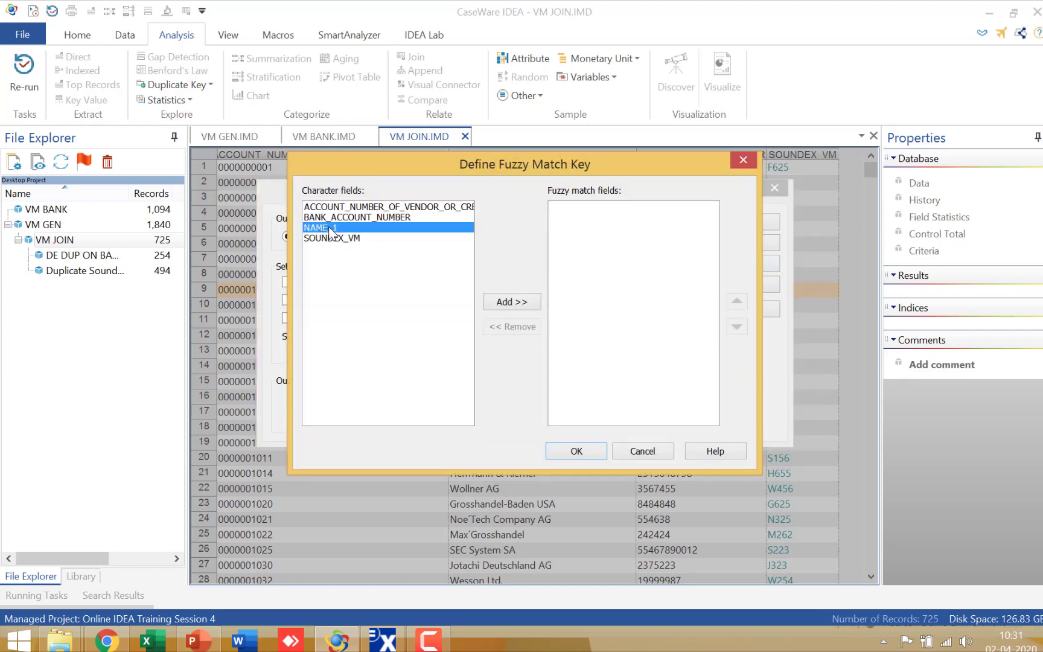
left_click(504, 303)
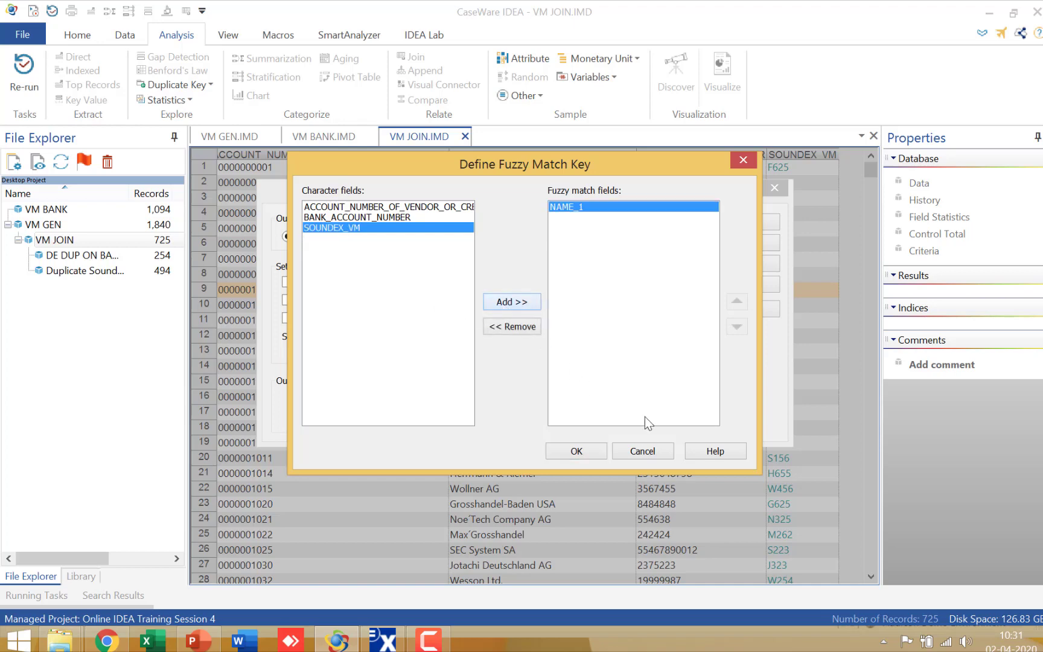
left_click(590, 450)
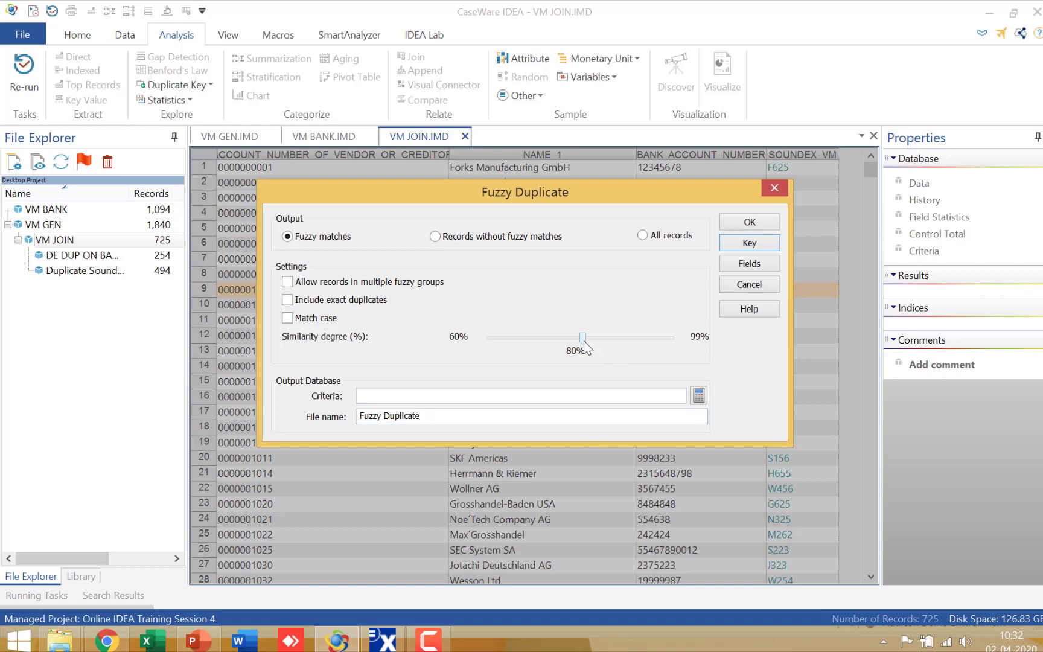
Set the similarity degree to 90% and name the output file Fuzzy Duplicate 90 PCT on VN.
left_click_drag(584, 344, 629, 341)
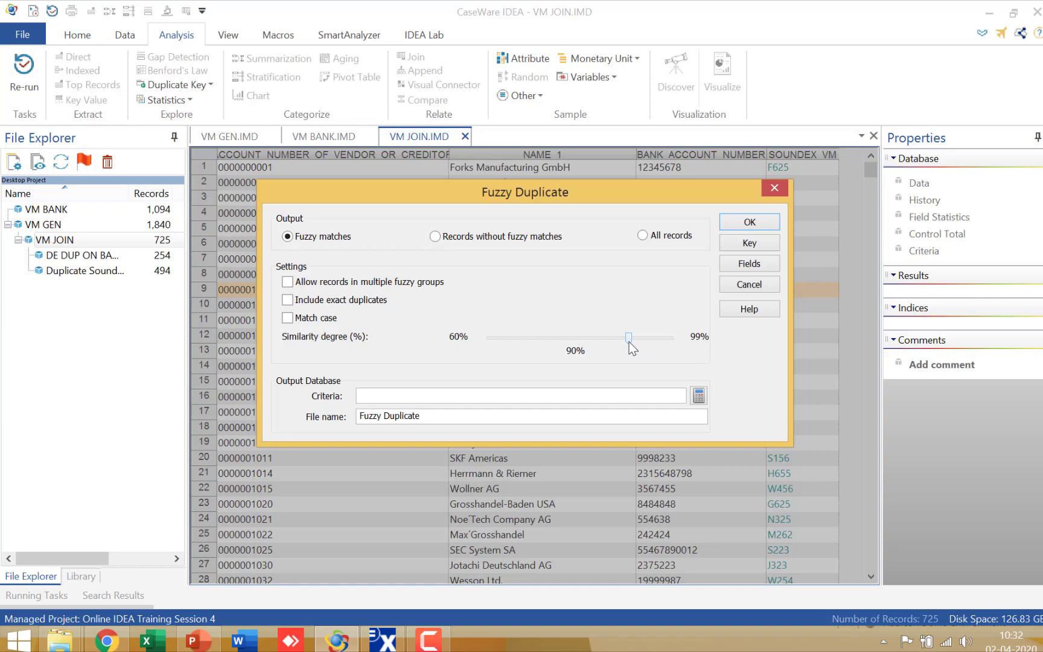
left_click(519, 417)
type("90 PCT on V")
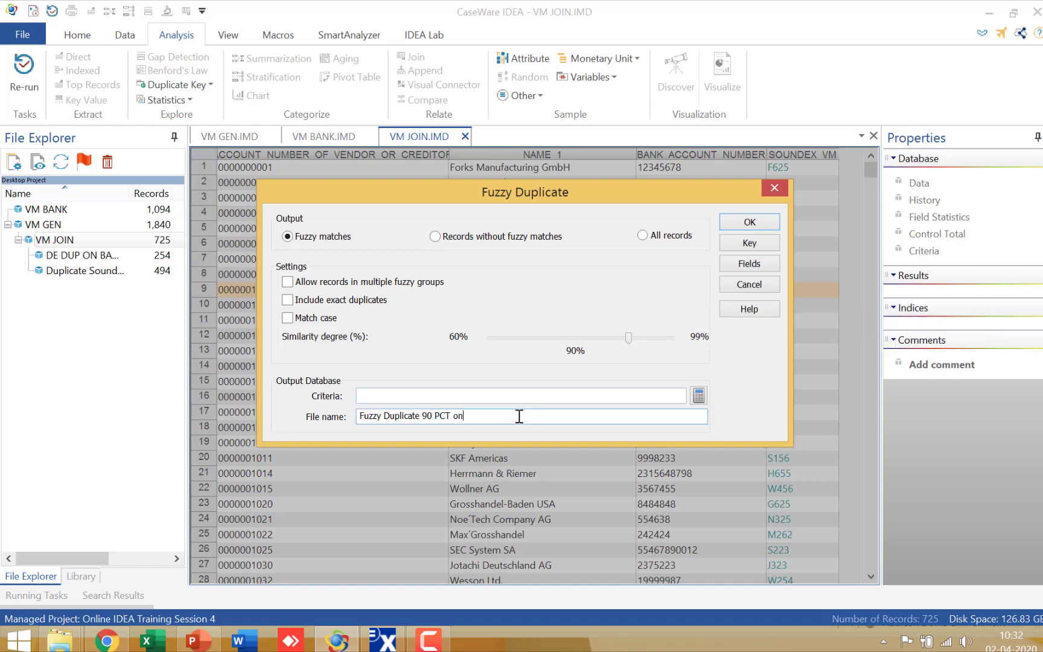
type("N")
Limit the output fields to NAME_1 and ACCOUNT_NUMBER_OF_VENDOR_OR_CREDITOR, and run the fuzzy duplicate search.
left_click(769, 266)
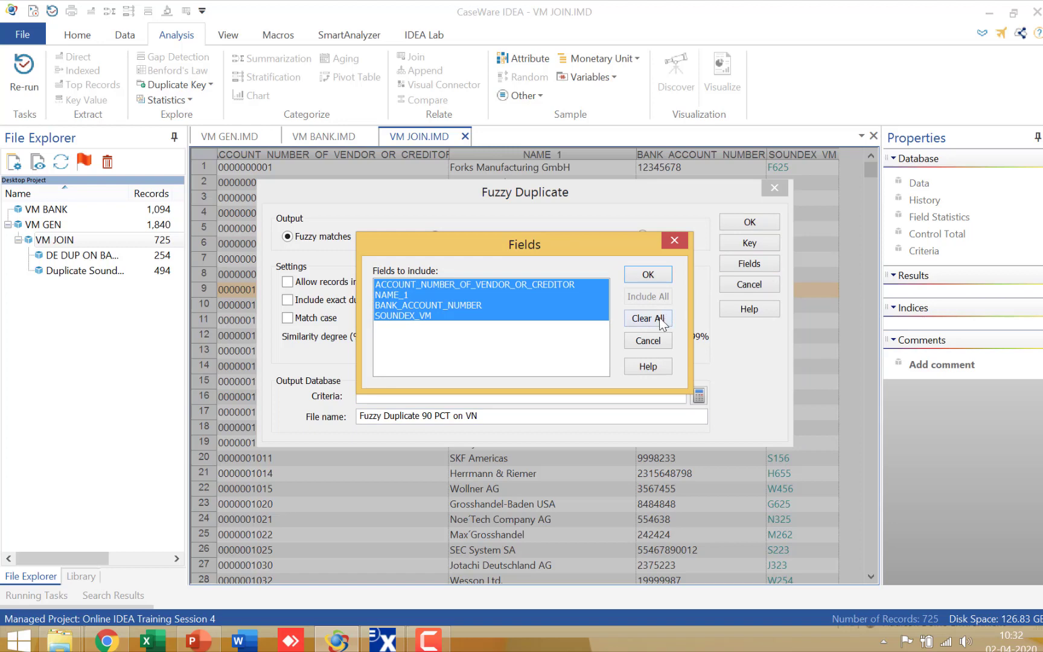
left_click(647, 319)
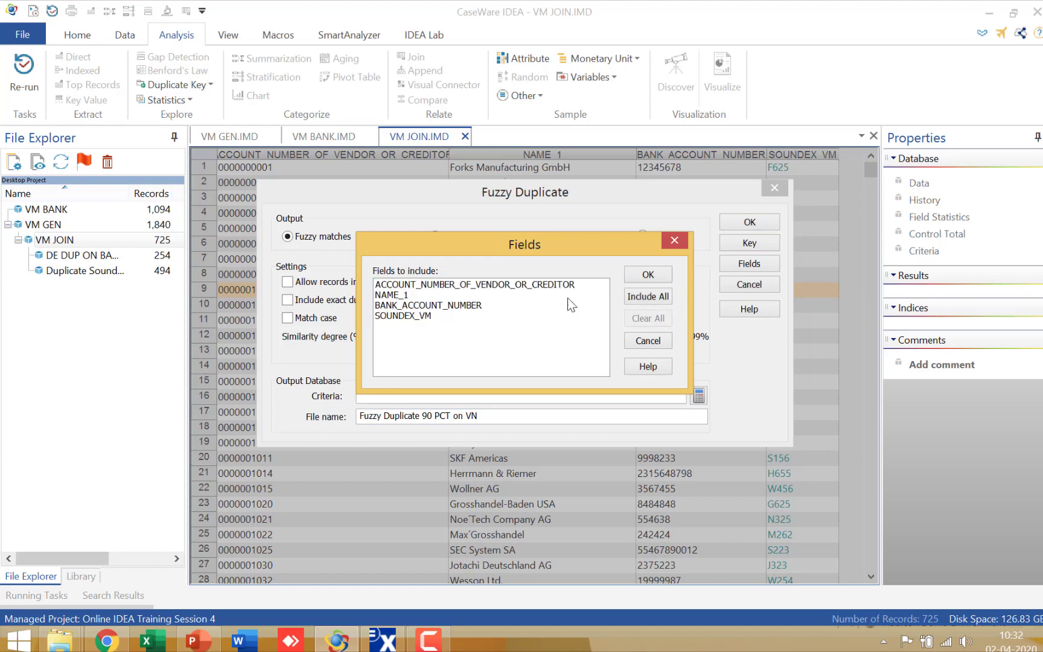
left_click(414, 296)
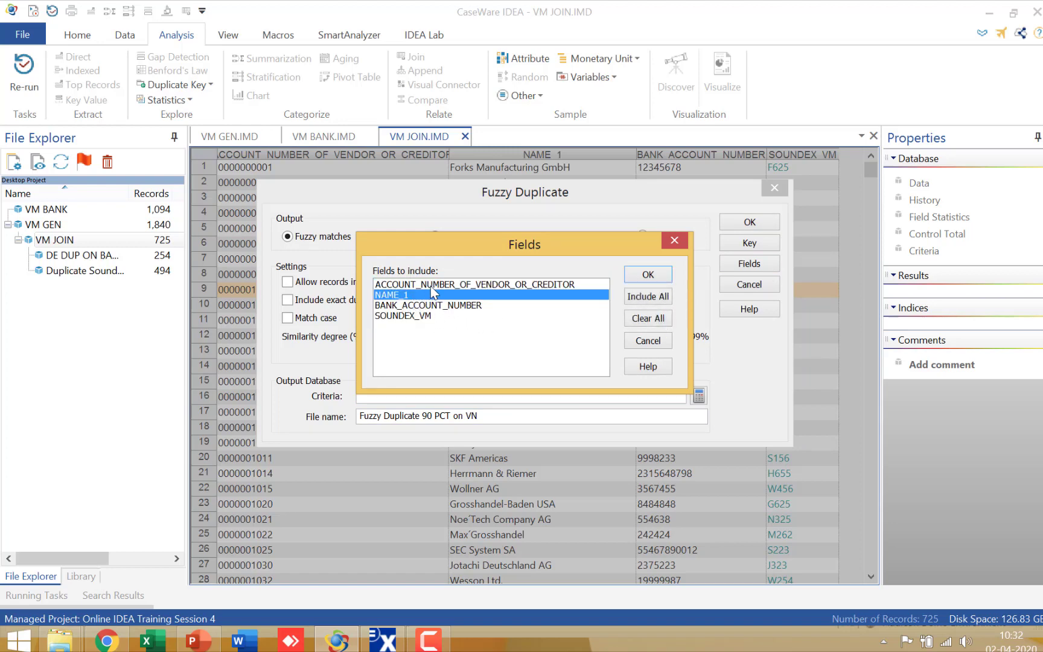
left_click(434, 285)
left_click(640, 274)
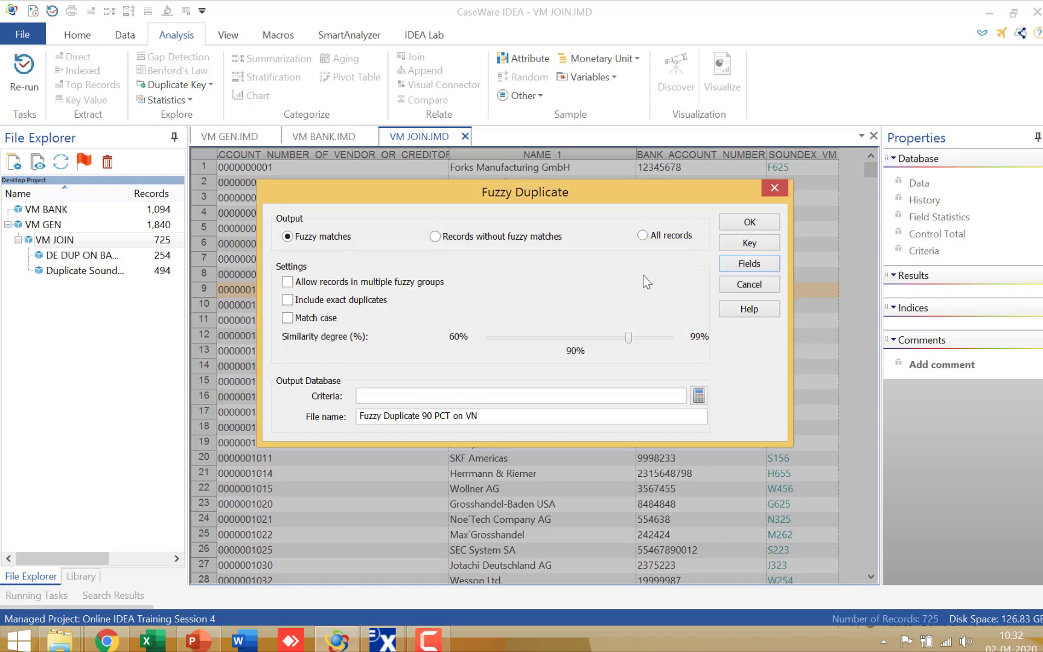
left_click(749, 222)
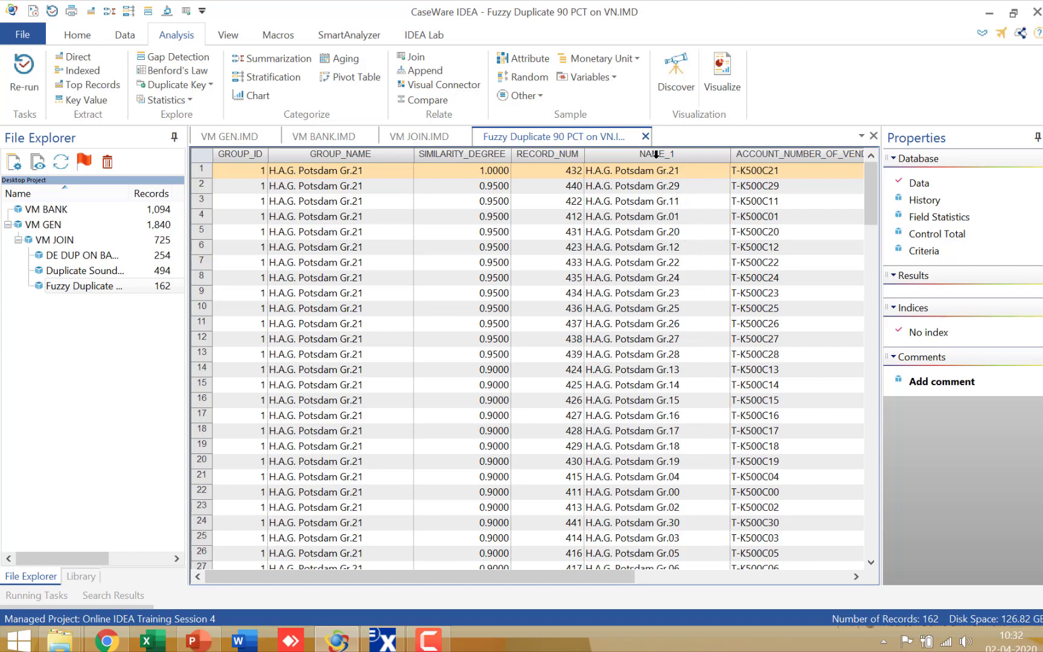
Highlight the NAME_1 and GROUP_NAME columns of the fuzzy results in turn to compare the matched vendor names.
left_click(656, 154)
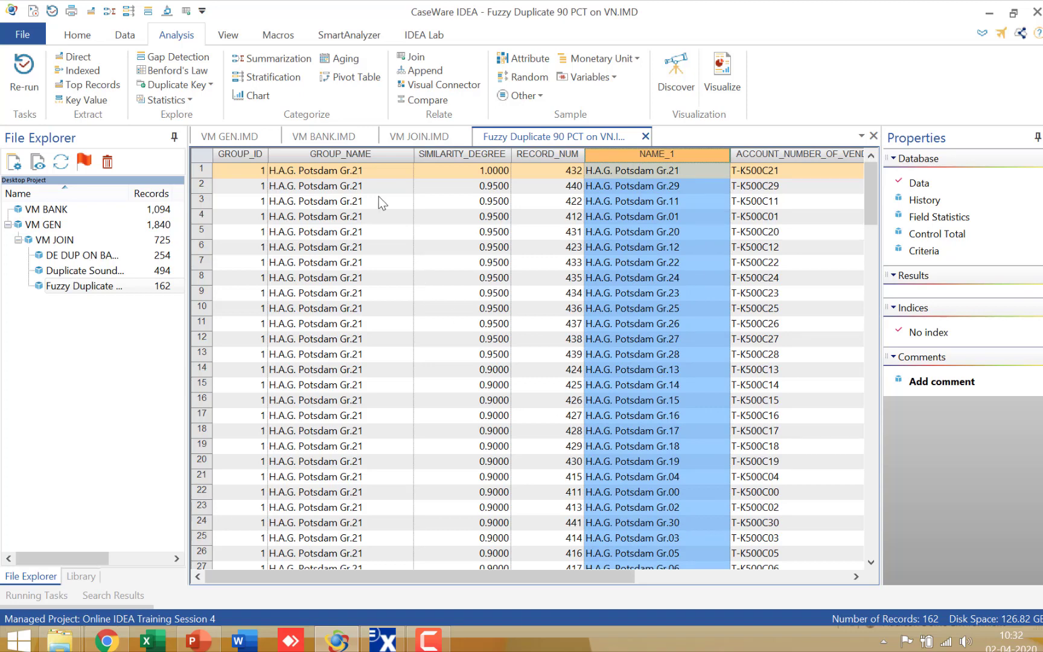
left_click(370, 155)
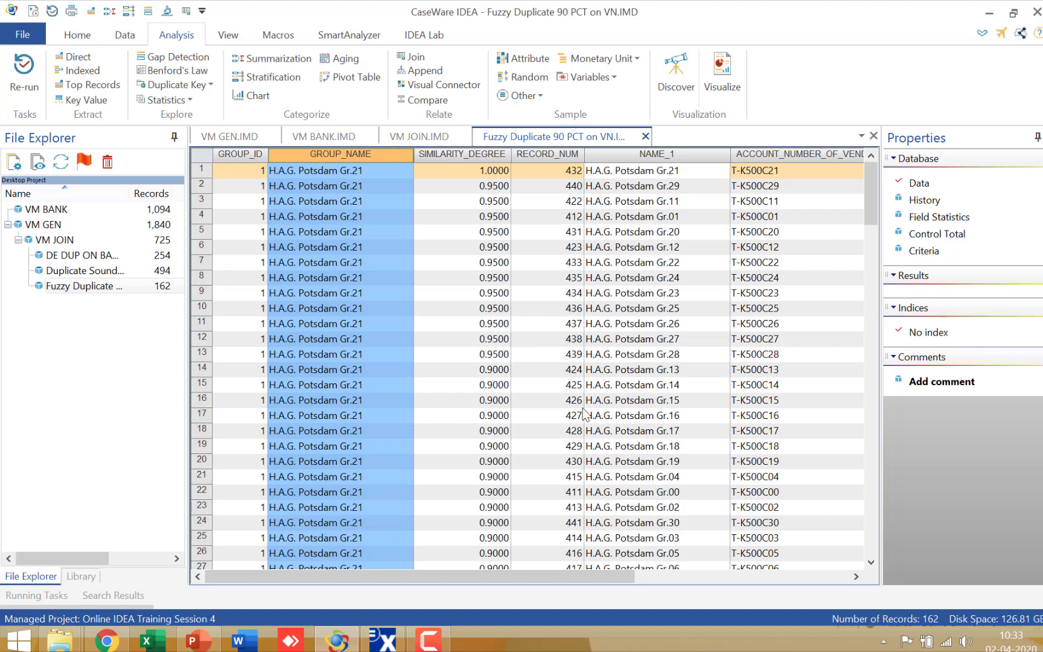
left_click(349, 387)
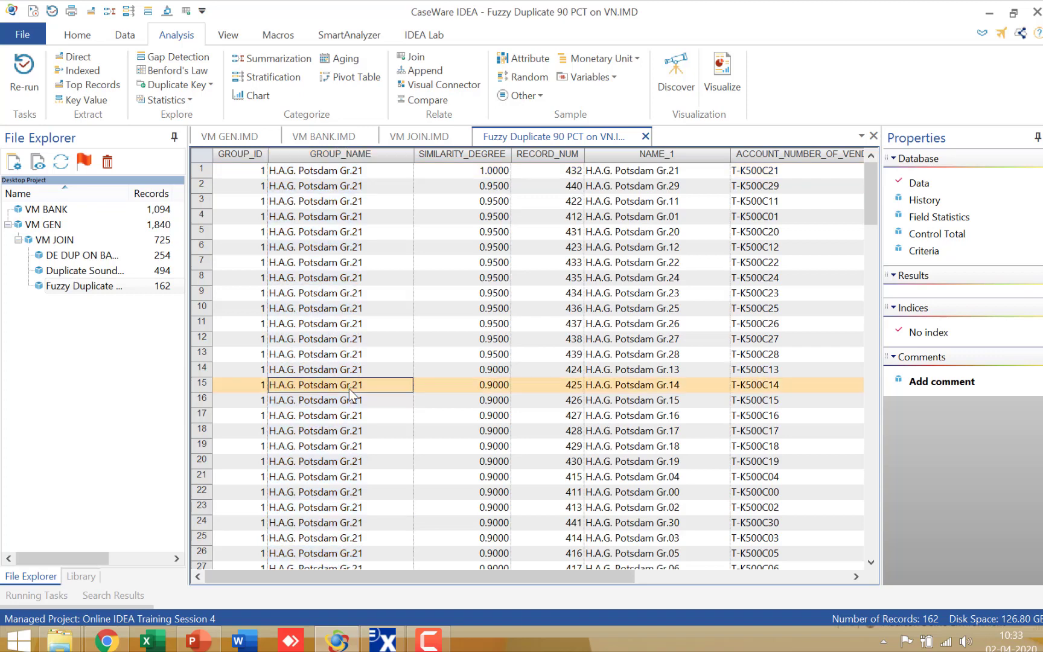
Re-run the fuzzy duplicate search at 85% similarity with the output file named Fuzzy Duplicate 85 PCT on VN.
left_click(35, 84)
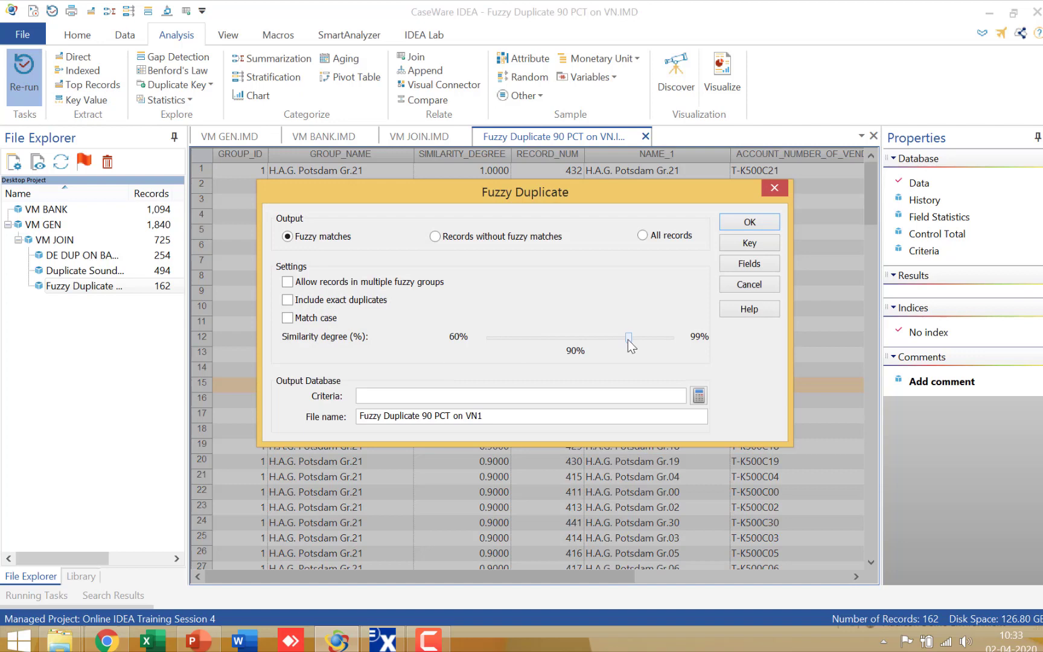
left_click_drag(630, 339, 606, 343)
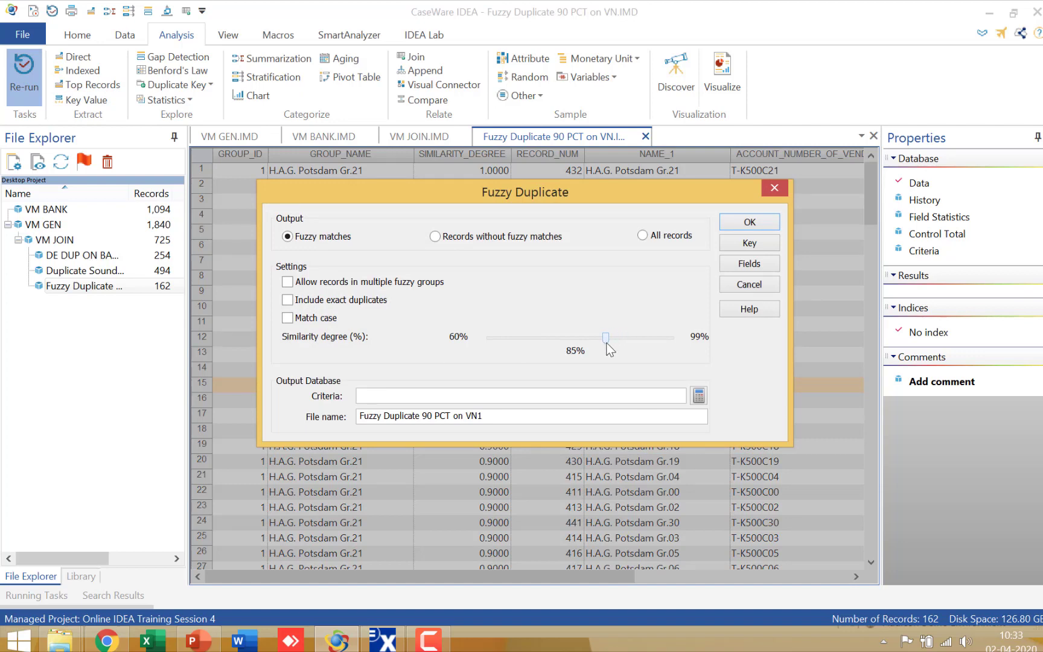
double_click(433, 415)
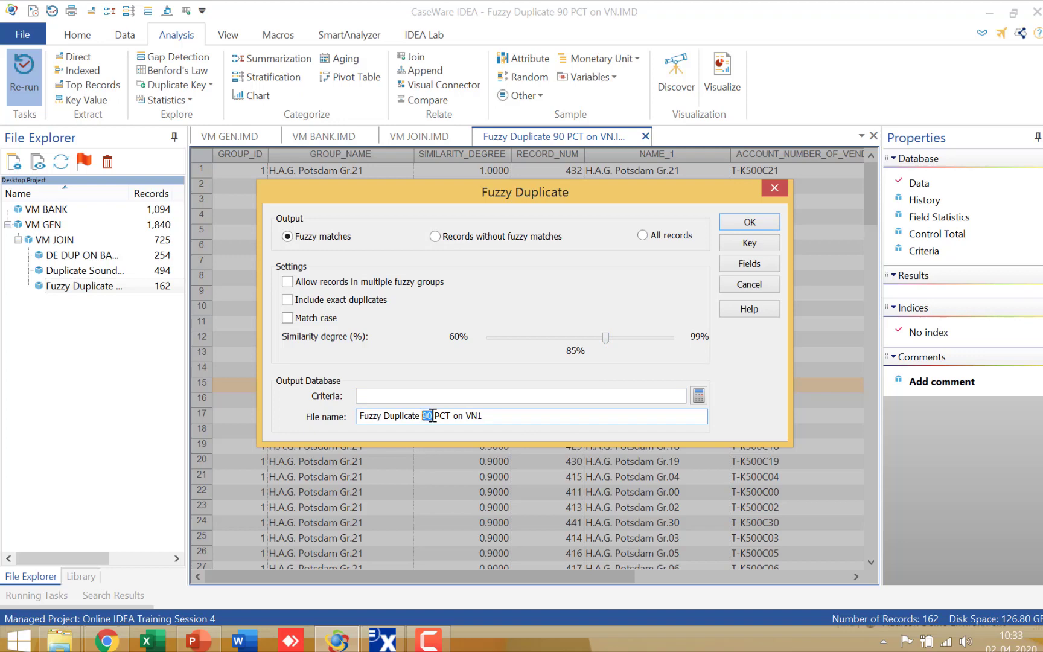
type("85")
key("BackSpace")
left_click(749, 223)
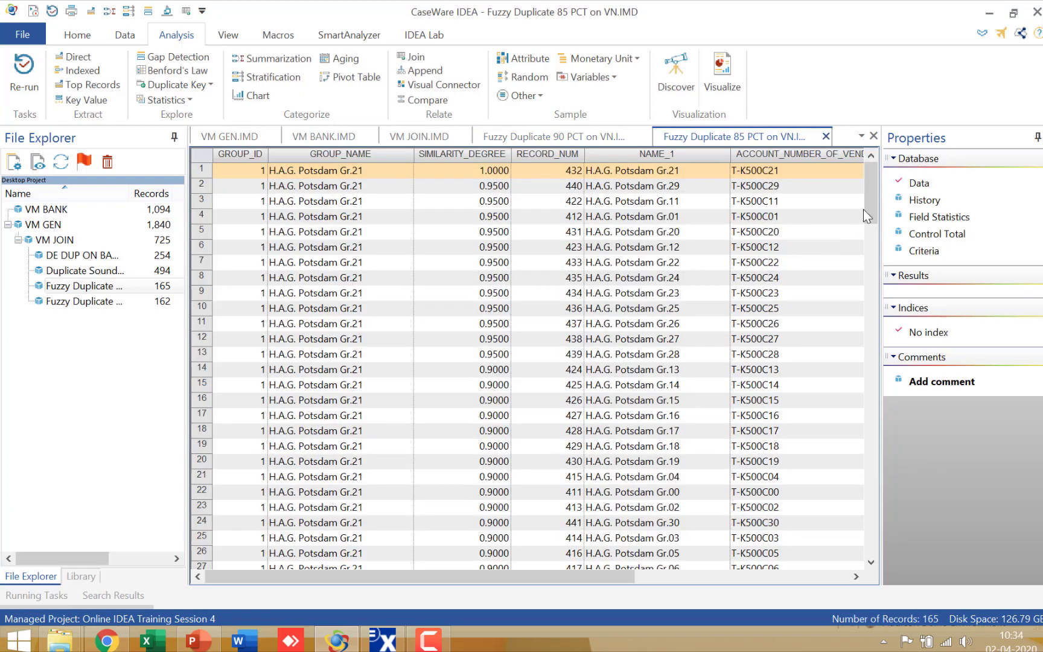
Highlight records 162 and 163 of fuzzy group 9 near the end of the 85% results for review.
left_click_drag(863, 209, 870, 561)
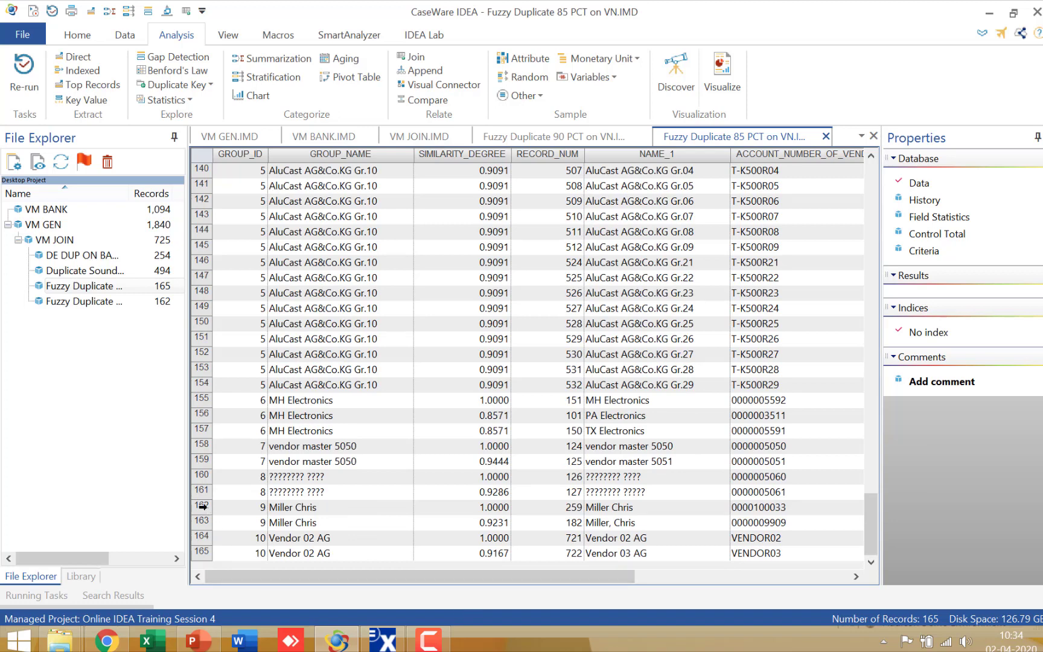
left_click_drag(202, 507, 238, 534)
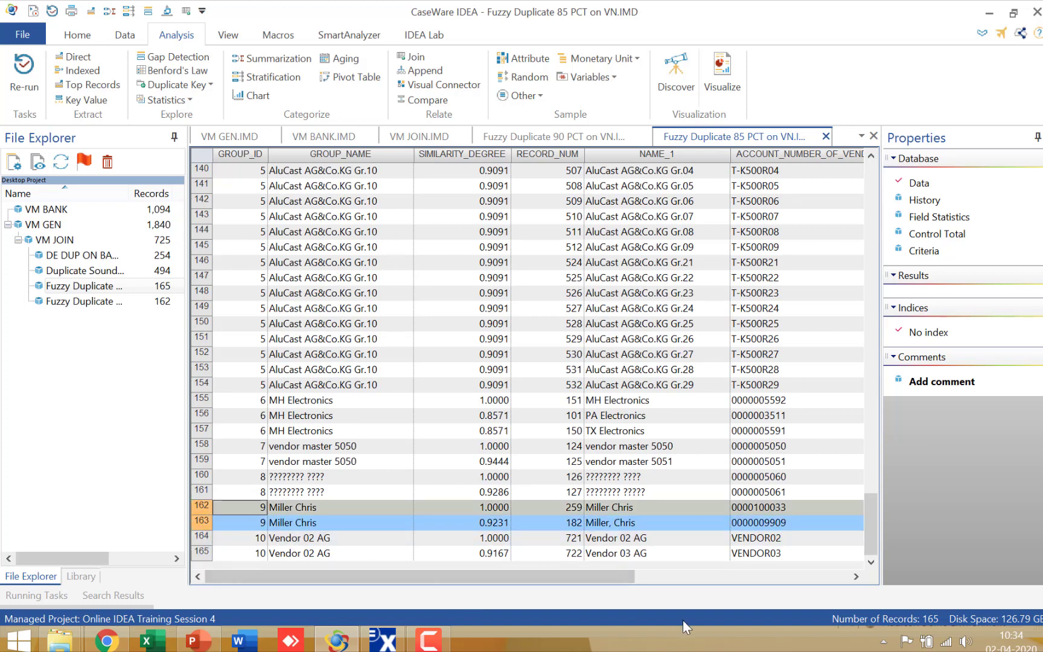